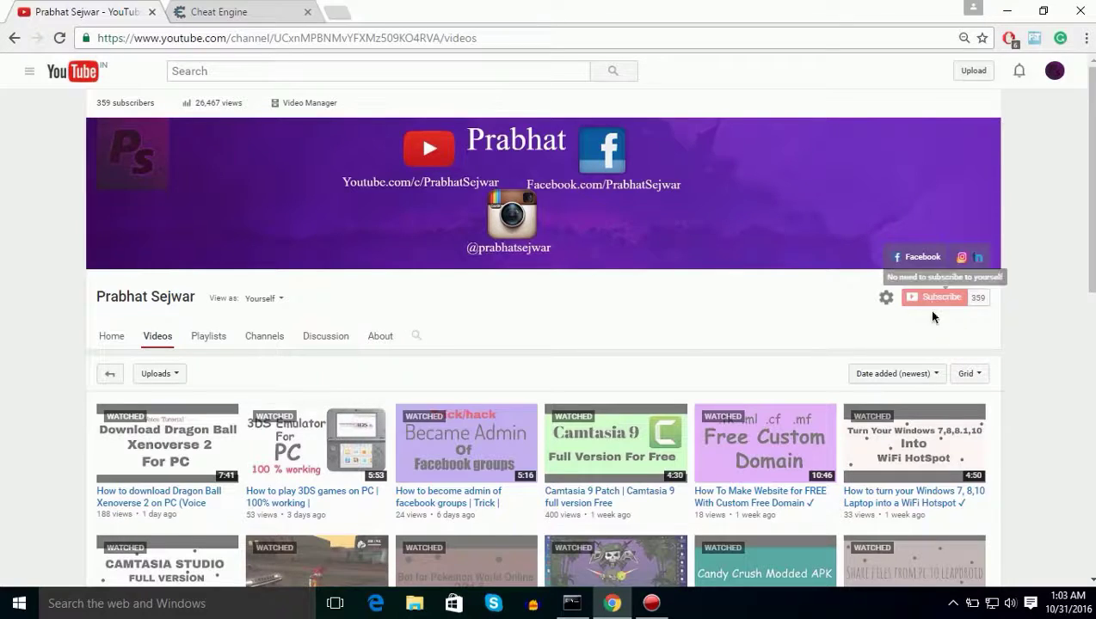
{"action": "scroll", "coordinate": [978, 275], "scroll_direction": "down", "scroll_amount": 3}
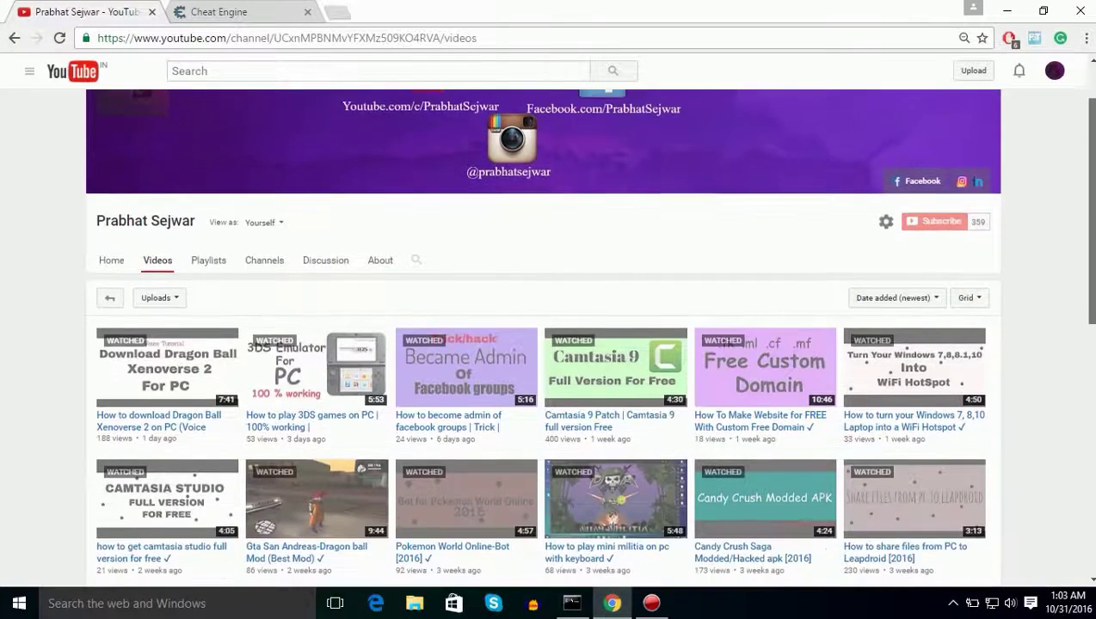
{"action": "scroll", "coordinate": [912, 348], "scroll_direction": "down", "scroll_amount": 2}
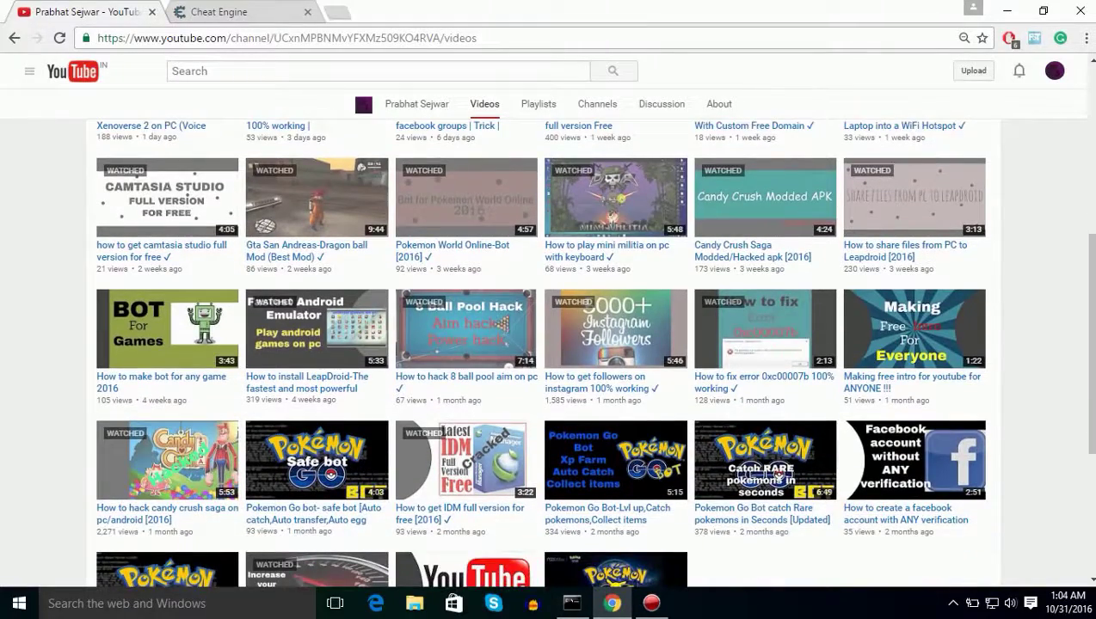
{"action": "scroll", "coordinate": [1089, 451], "scroll_direction": "down", "scroll_amount": 2}
{"action": "left_click_drag", "start_coordinate": [1088, 451], "coordinate": [1088, 231]}
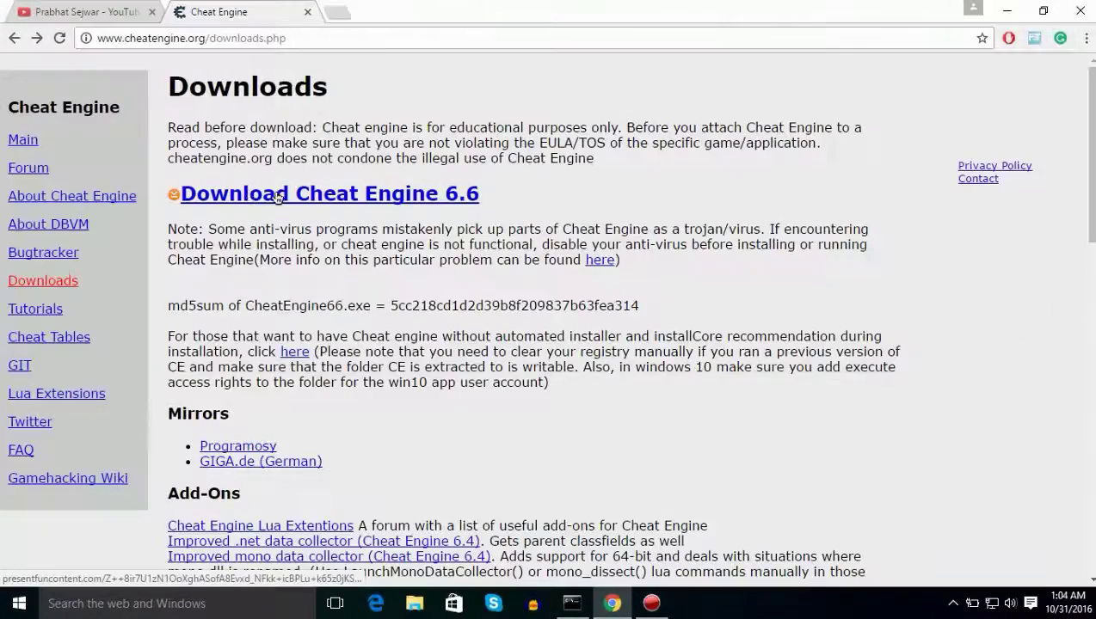
Download Cheat Engine 6.6 from the Cheat Engine downloads page, skipping the optional Search Manager offer.
{"action": "left_click", "coordinate": [361, 32]}
{"action": "left_click", "coordinate": [251, 38]}
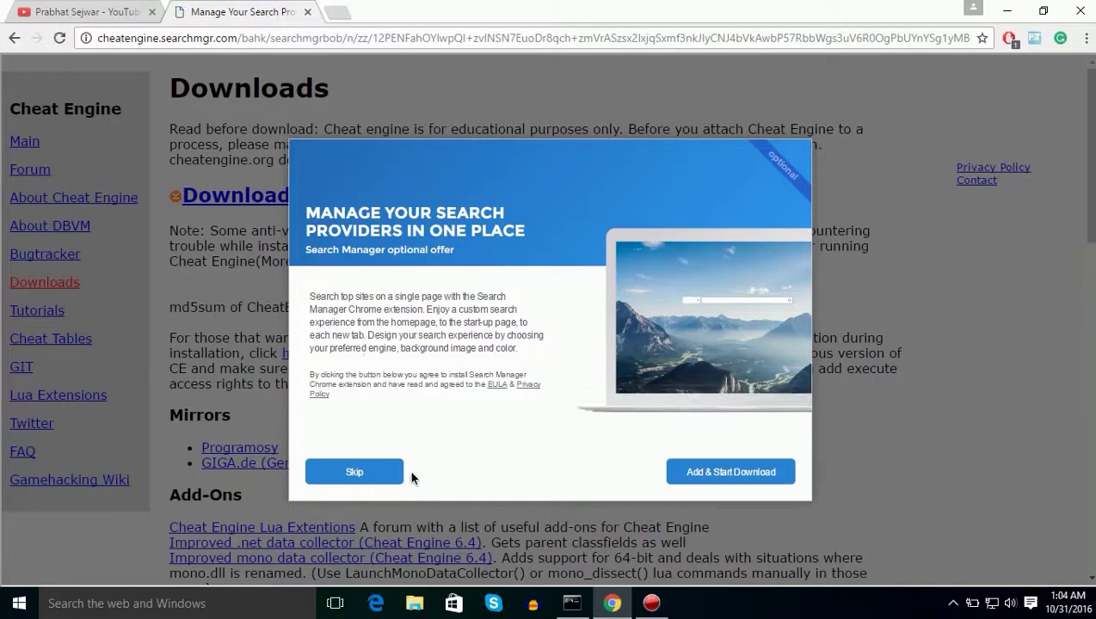
{"action": "left_click", "coordinate": [353, 475]}
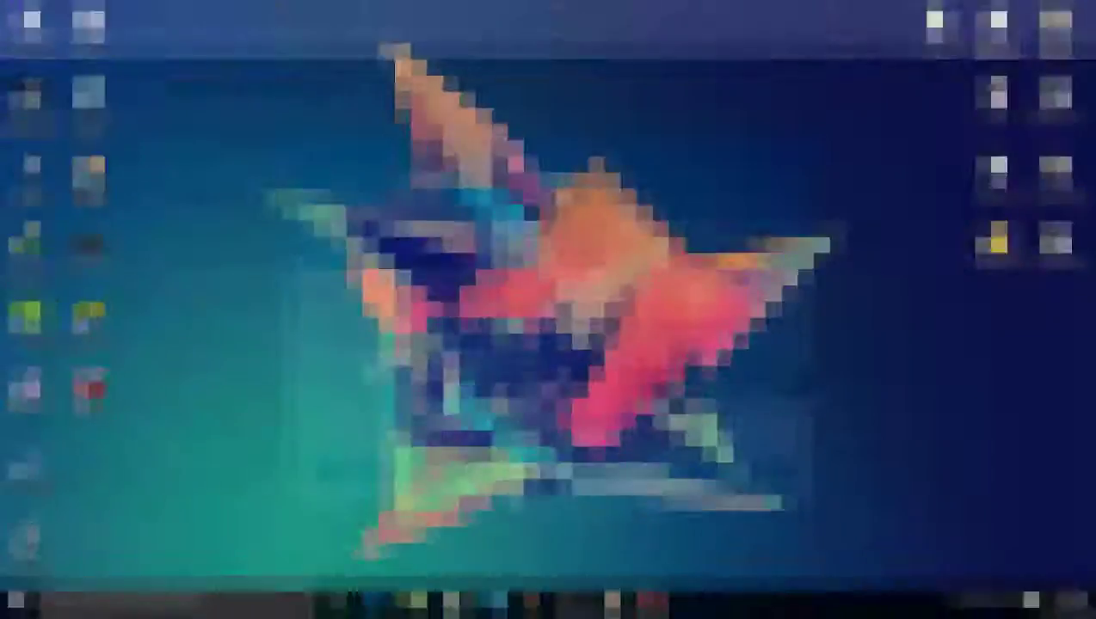
Run the downloaded Cheat Engine 6.6 setup with permission to make changes and accept its license agreement.
{"action": "double_click", "coordinate": [507, 254]}
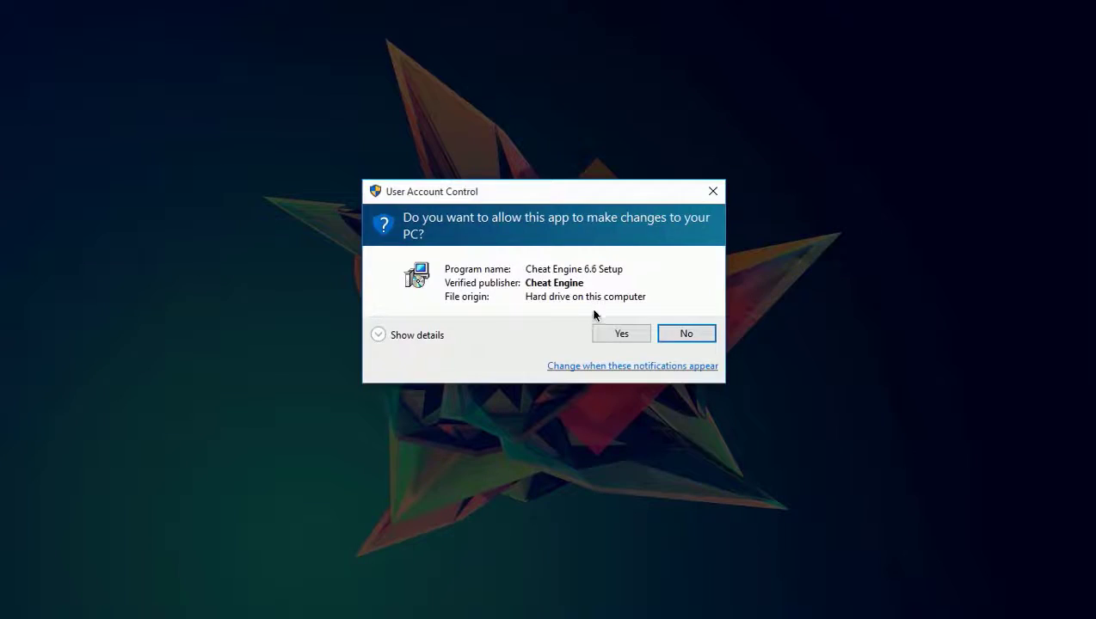
{"action": "left_click", "coordinate": [597, 333]}
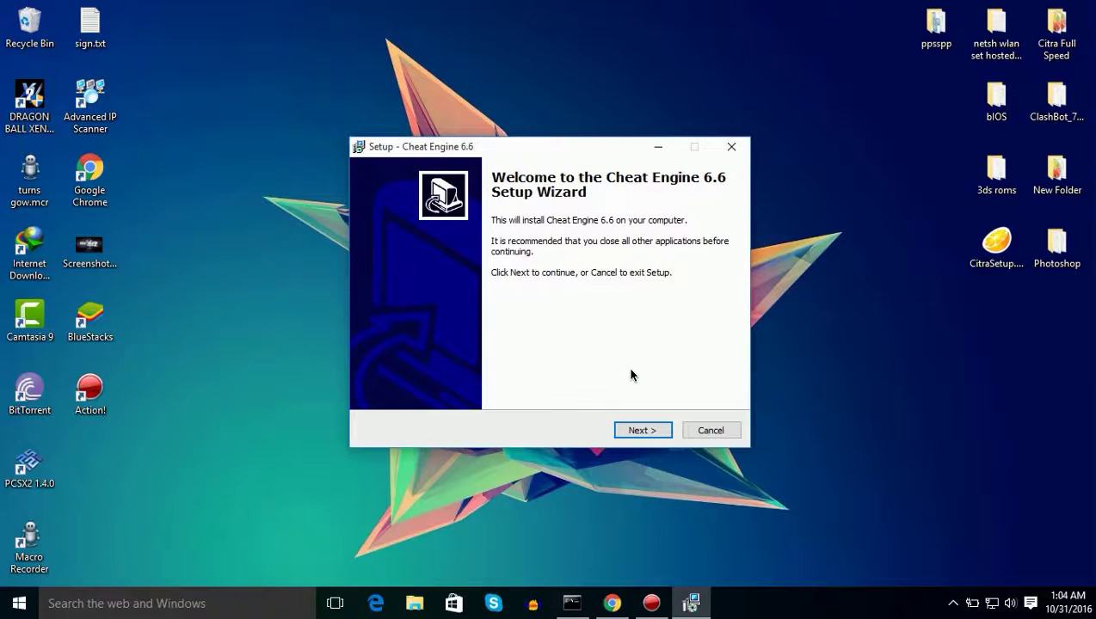
{"action": "left_click", "coordinate": [637, 430]}
{"action": "left_click", "coordinate": [411, 380]}
{"action": "left_click", "coordinate": [637, 430]}
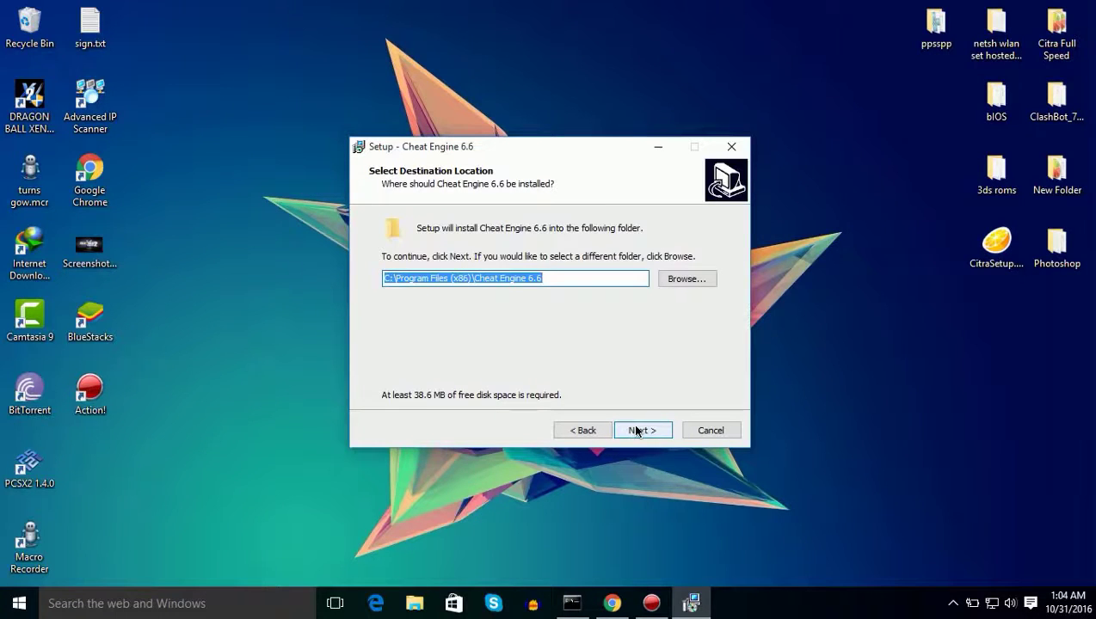
Install Cheat Engine 6.6 in the default folder without a desktop icon or the Yahoo powered Chromium browser.
{"action": "left_click", "coordinate": [637, 430]}
{"action": "left_click", "coordinate": [637, 430]}
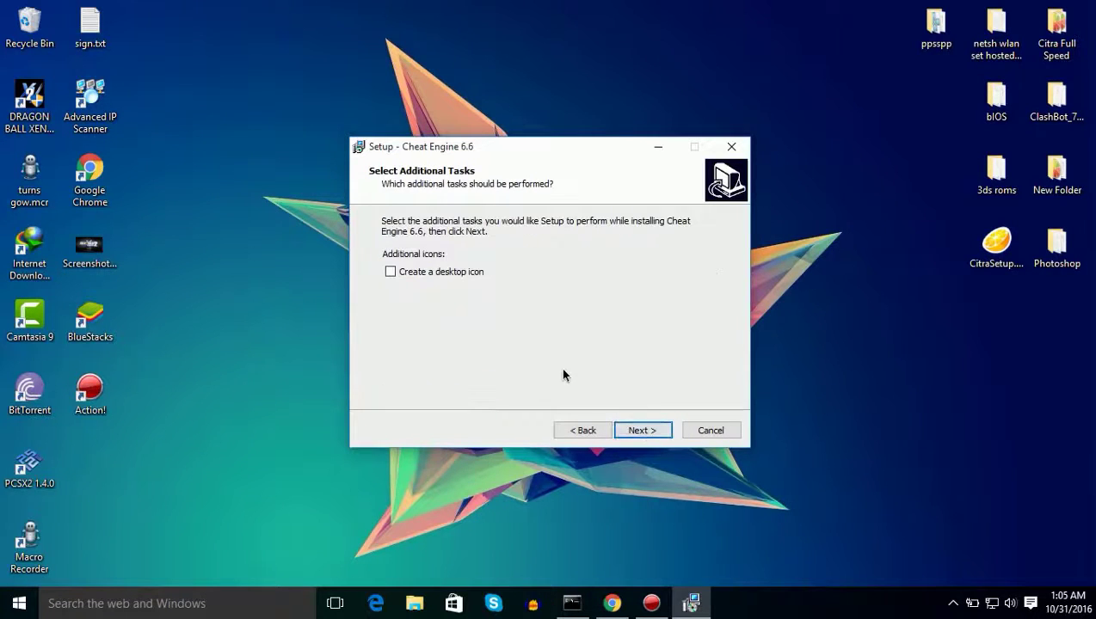
{"action": "left_click", "coordinate": [644, 437]}
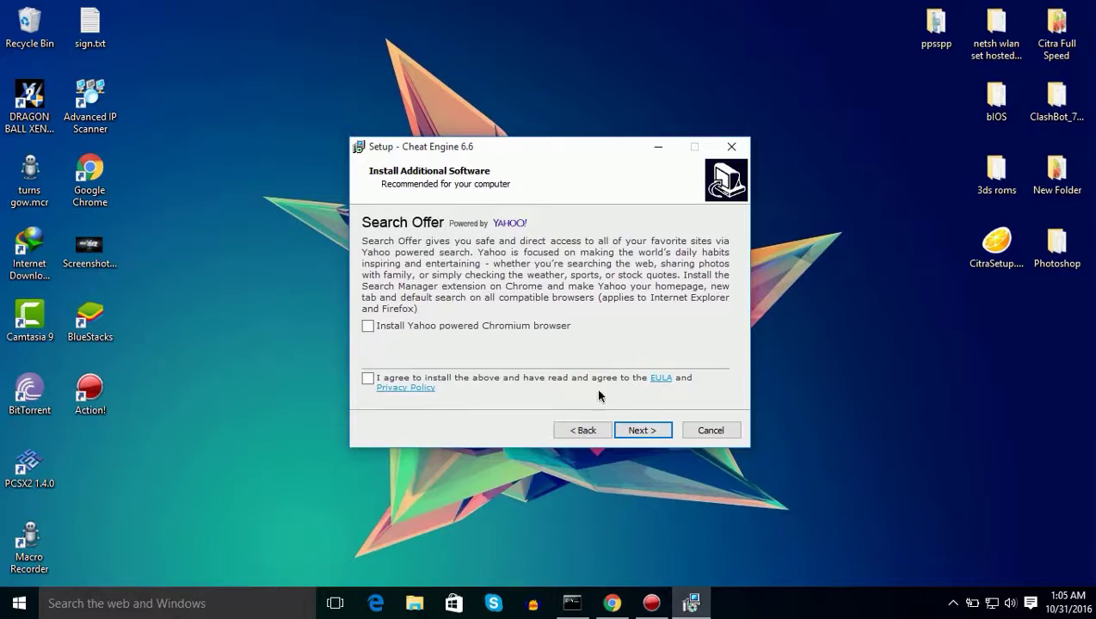
{"action": "left_click", "coordinate": [638, 430]}
{"action": "left_click", "coordinate": [653, 430]}
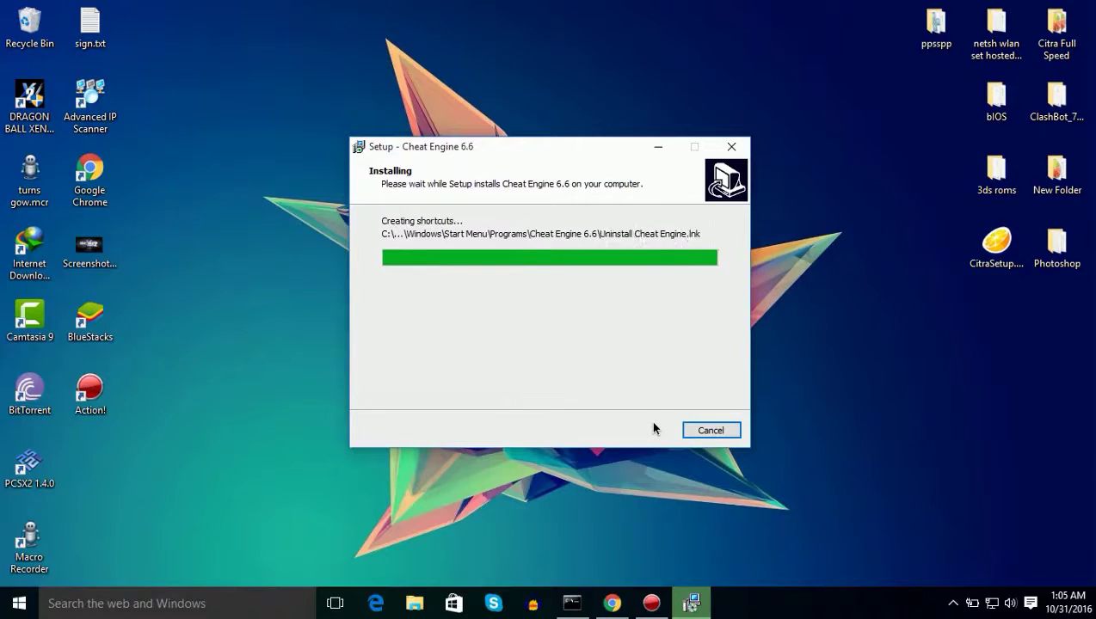
Finish the setup with Reset settings and Launch Cheat Engine 6.6 enabled, and decline the tutorial.
{"action": "left_click", "coordinate": [653, 431]}
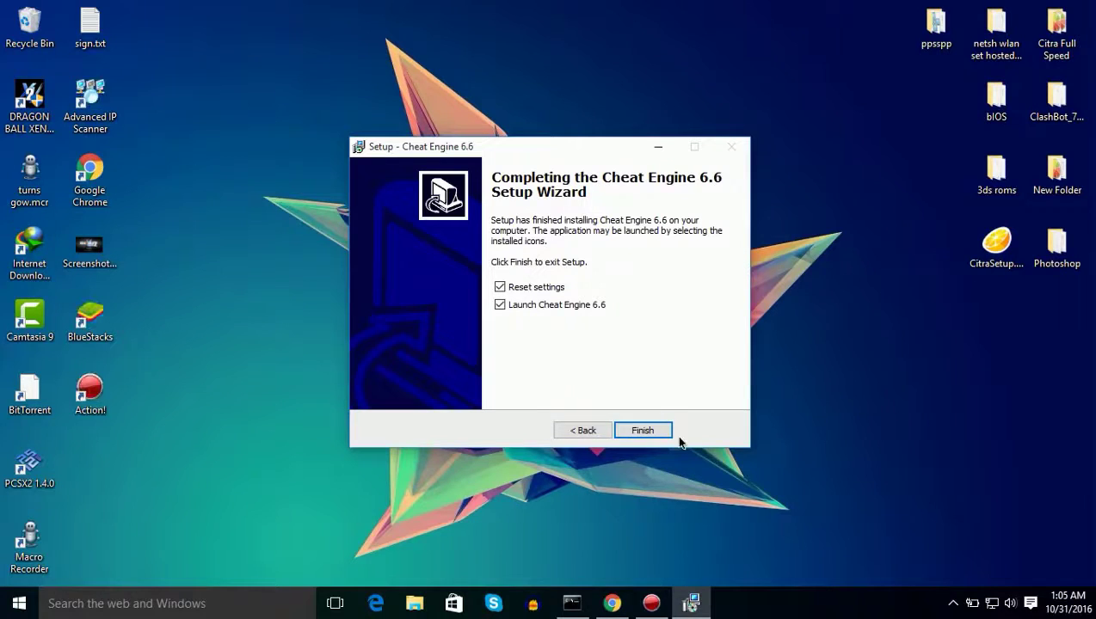
{"action": "left_click", "coordinate": [664, 430]}
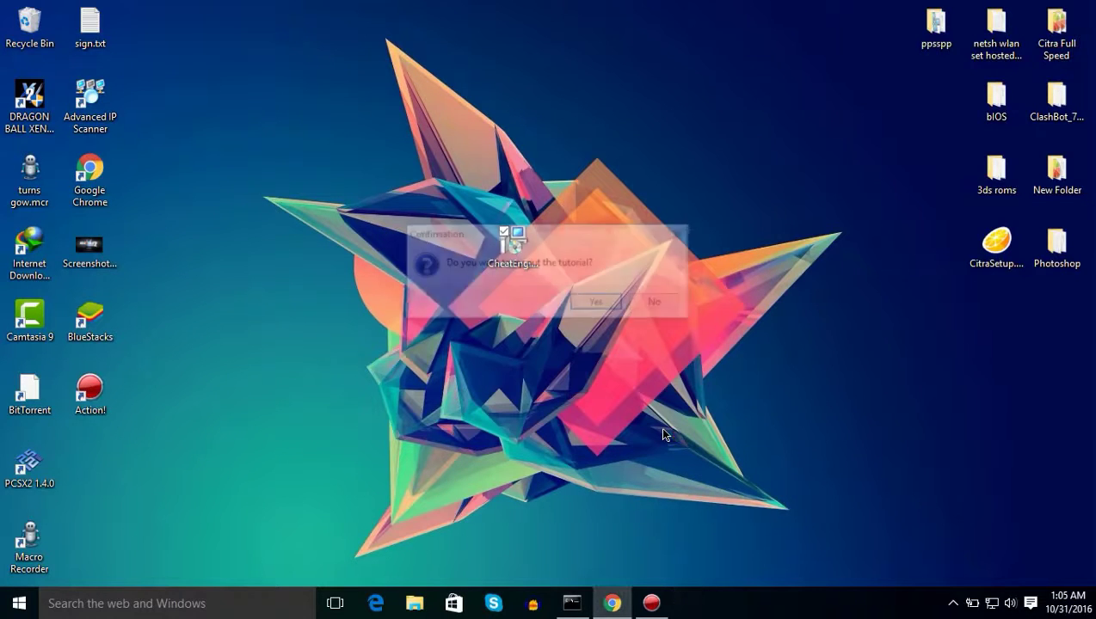
{"action": "left_click", "coordinate": [658, 305]}
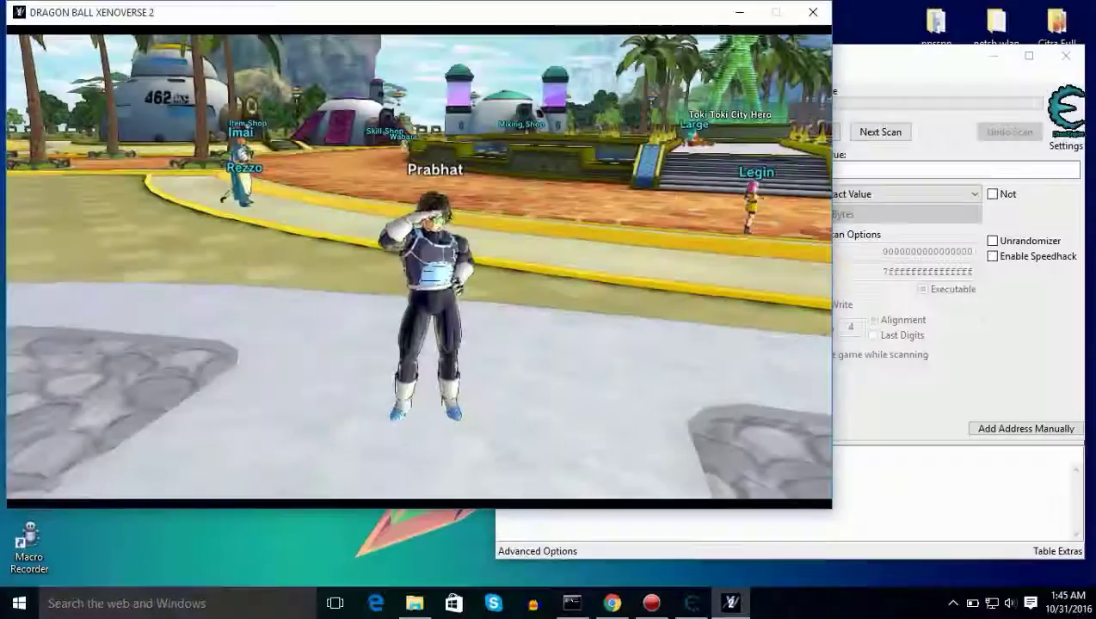
In Dragon Ball Xenoverse 2, walk to the Item Shop robot and open the Buy with Zeni list.
{"action": "key", "text": "w"}
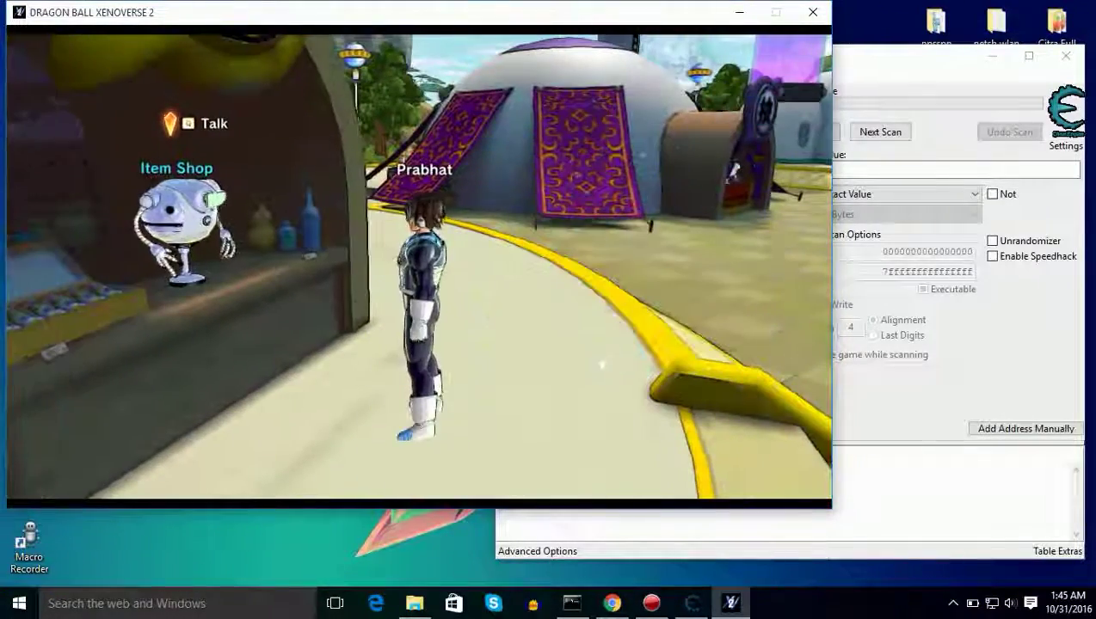
{"action": "key", "text": "w"}
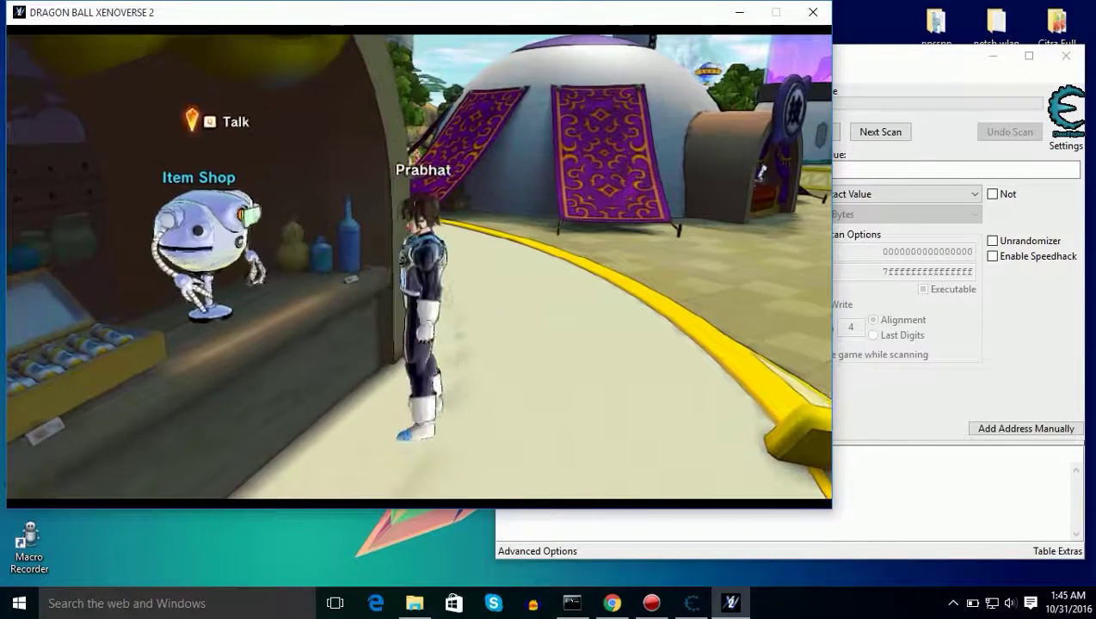
{"action": "key", "text": "e"}
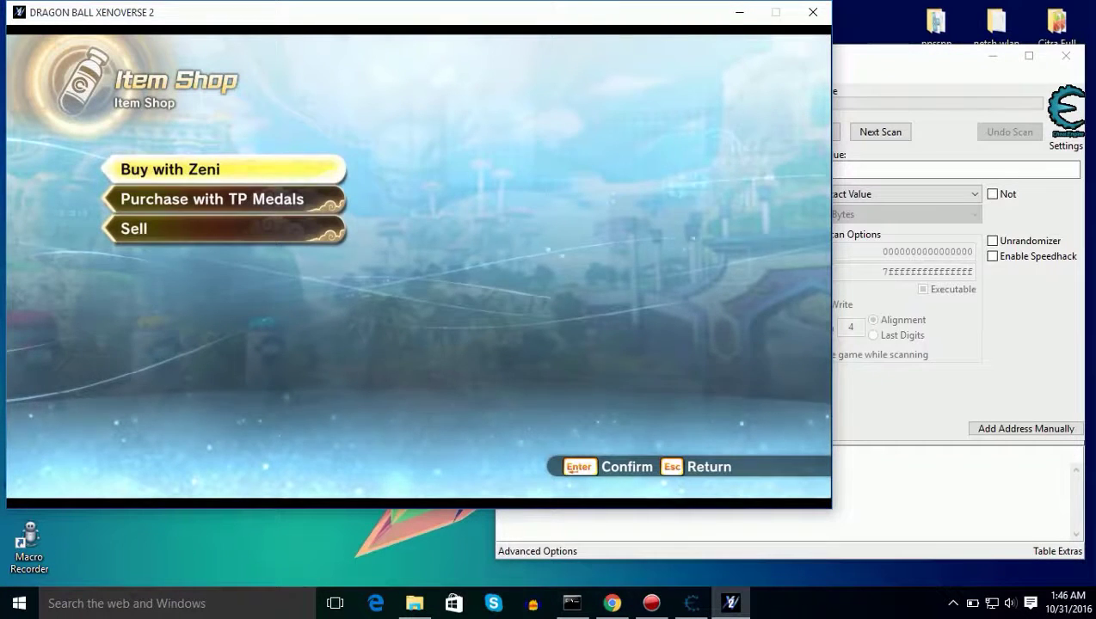
{"action": "key", "text": "Return"}
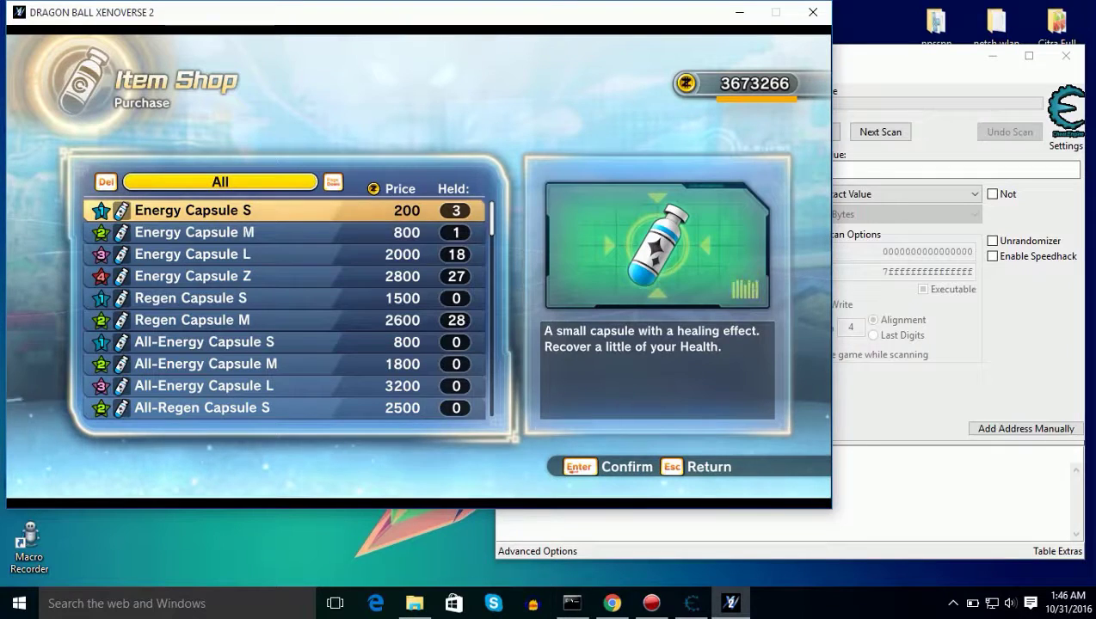
Switch to Cheat Engine and attach it to the 00001624-DBXV2.exe process.
{"action": "key", "text": "alt+Tab"}
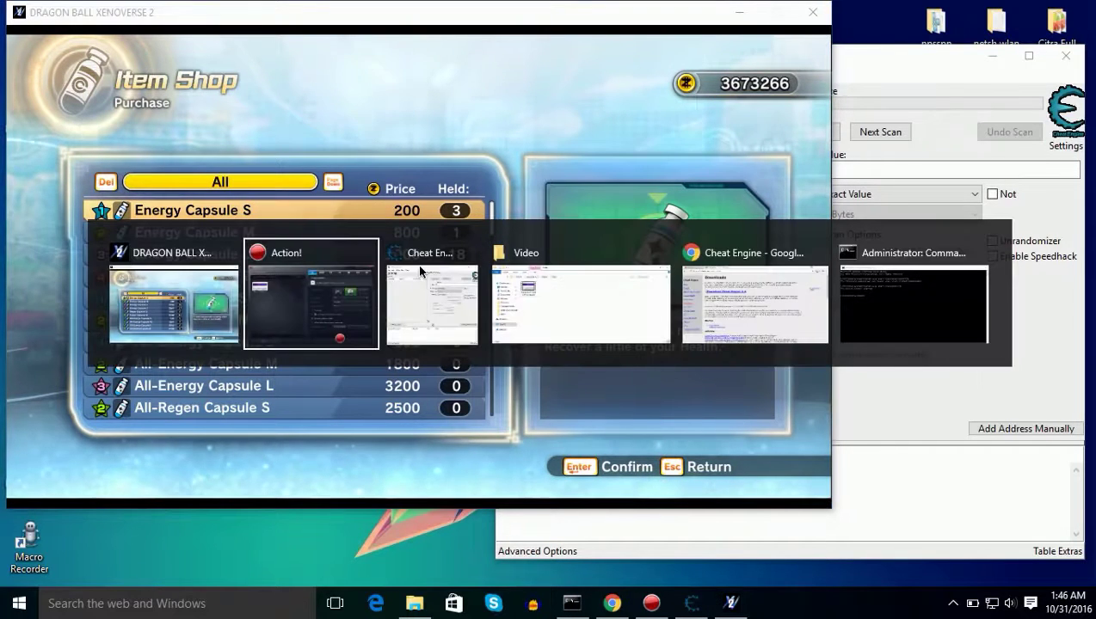
{"action": "key", "text": "alt+Tab"}
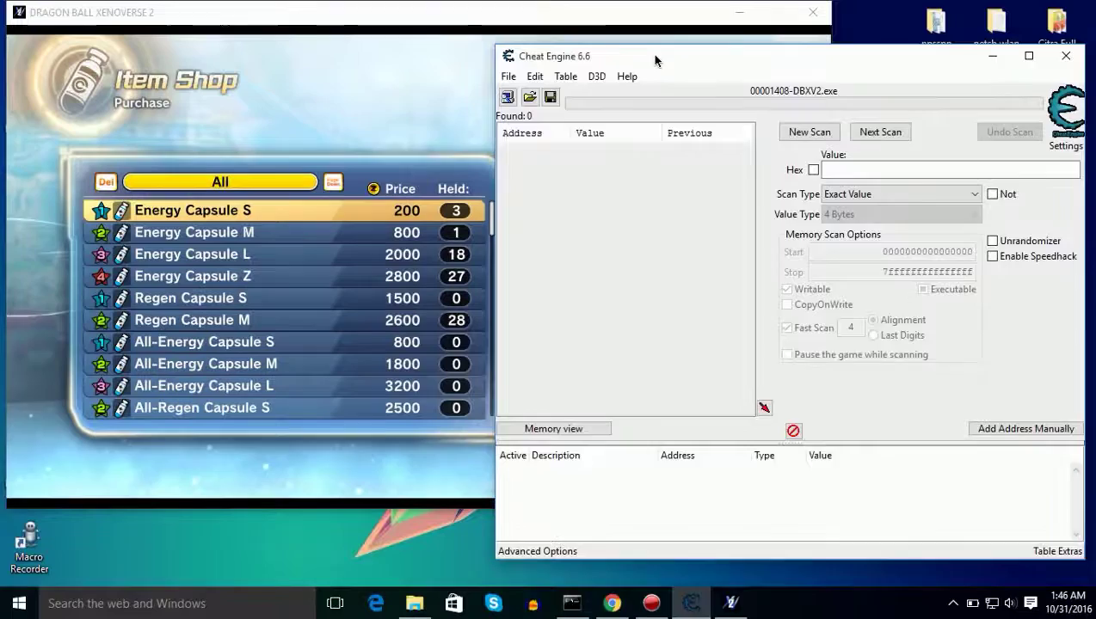
{"action": "left_click_drag", "start_coordinate": [651, 54], "coordinate": [743, 82]}
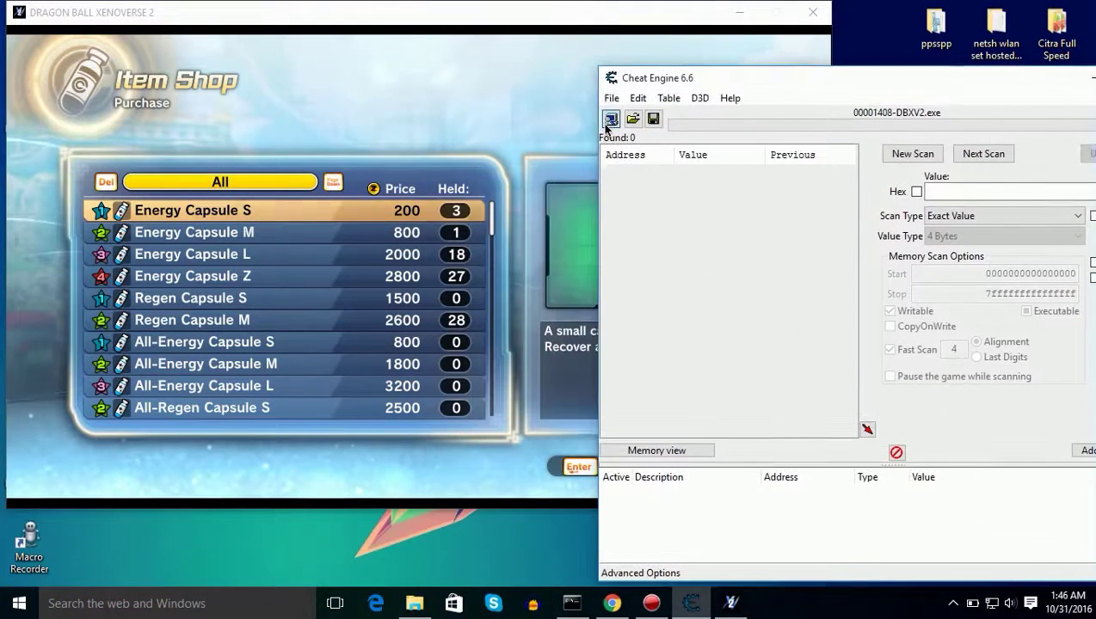
{"action": "left_click", "coordinate": [610, 117]}
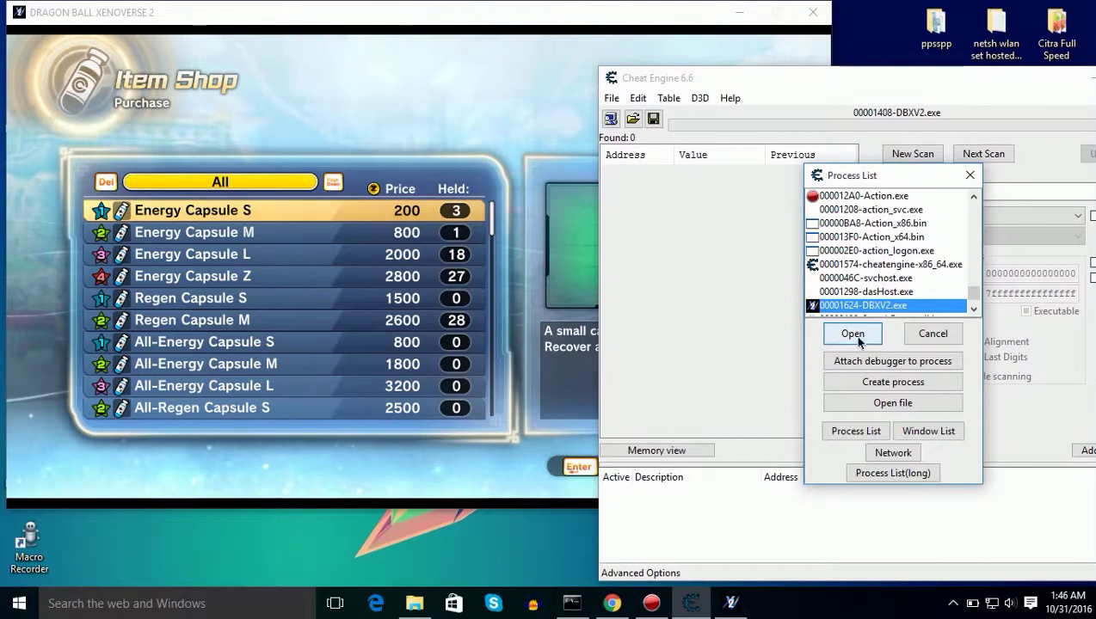
{"action": "double_click", "coordinate": [856, 307]}
Run a new first scan for the Zeni balance as the exact 4-byte value 3673266, keeping the balance in view.
{"action": "left_click_drag", "start_coordinate": [926, 83], "coordinate": [832, 128]}
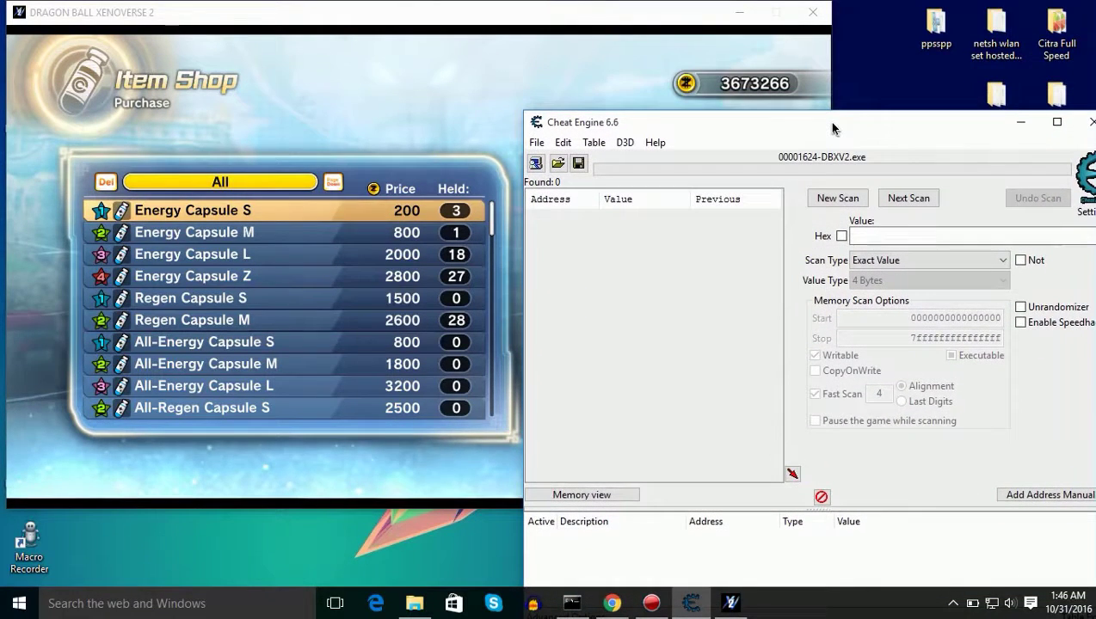
{"action": "left_click", "coordinate": [907, 235]}
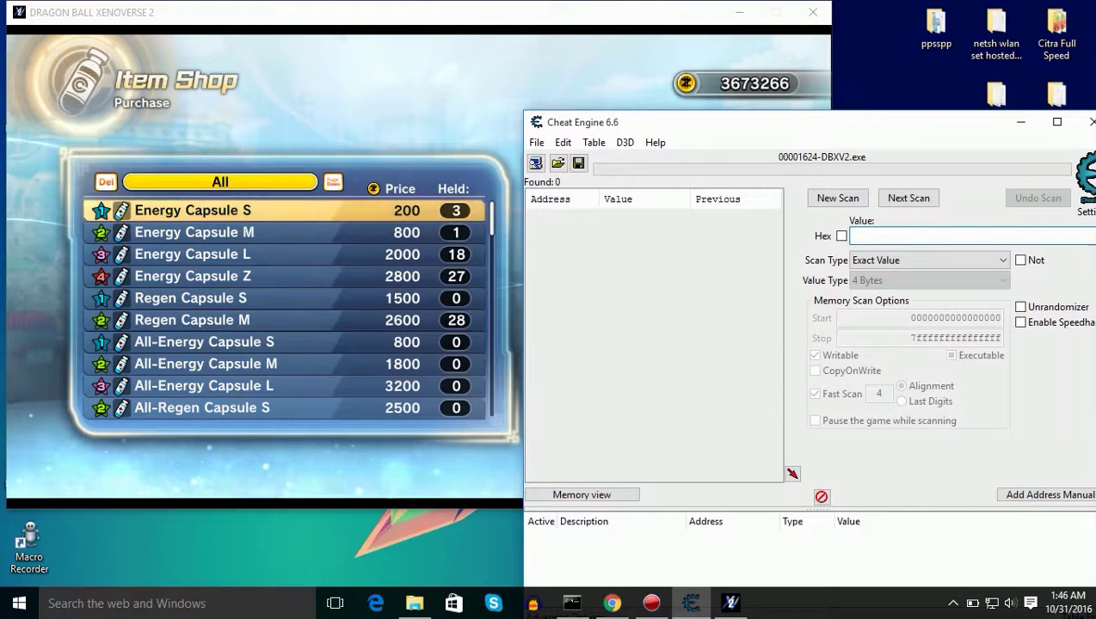
{"action": "type", "text": "36"}
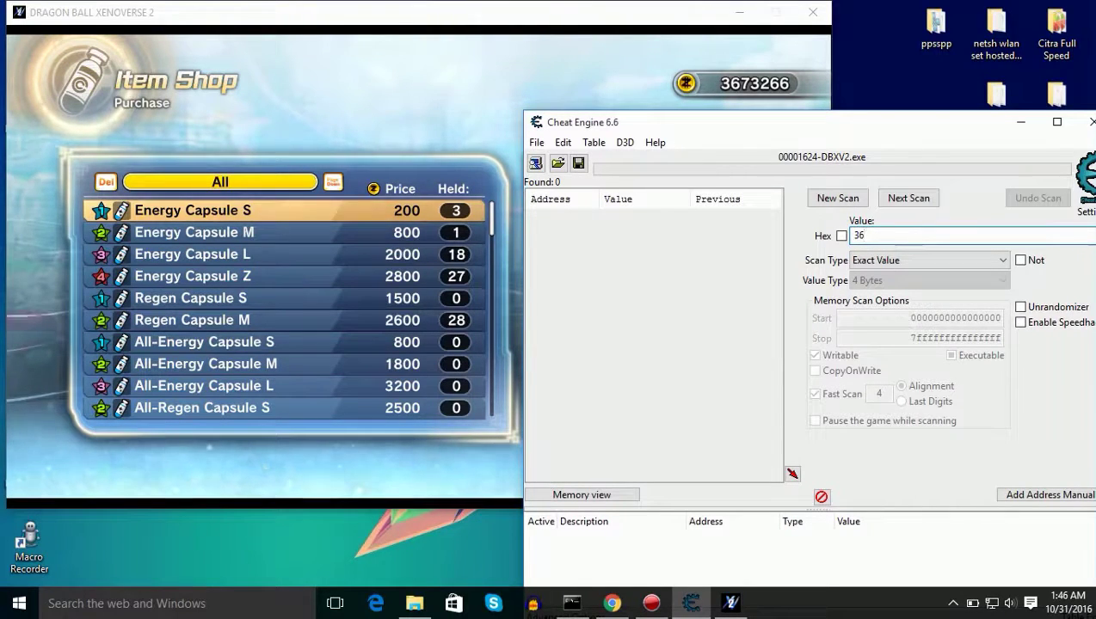
{"action": "type", "text": "73266"}
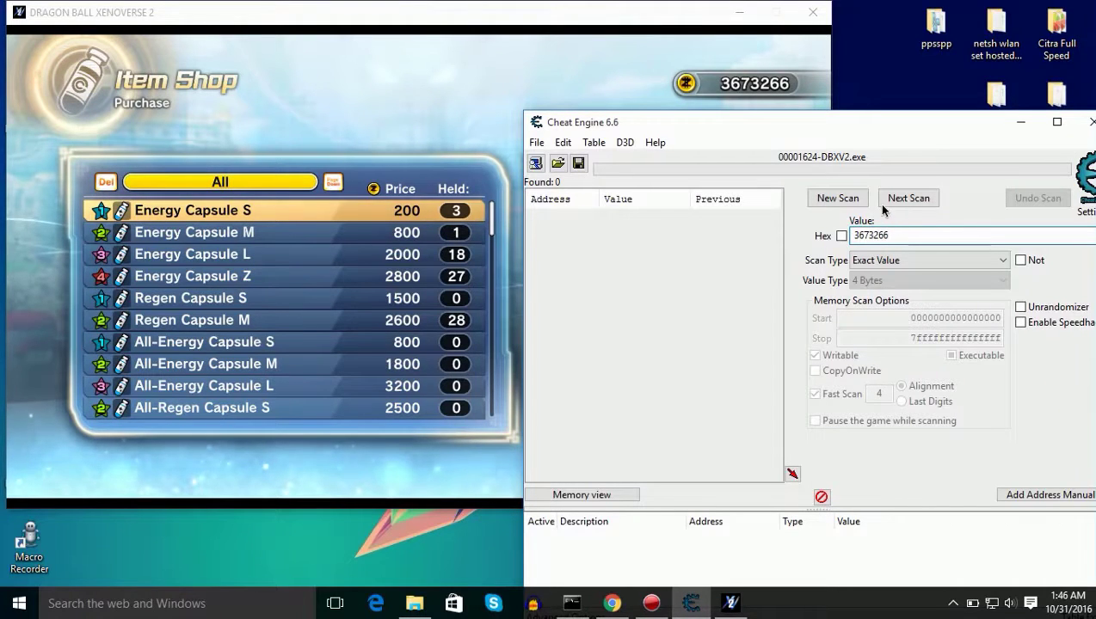
{"action": "left_click", "coordinate": [837, 199]}
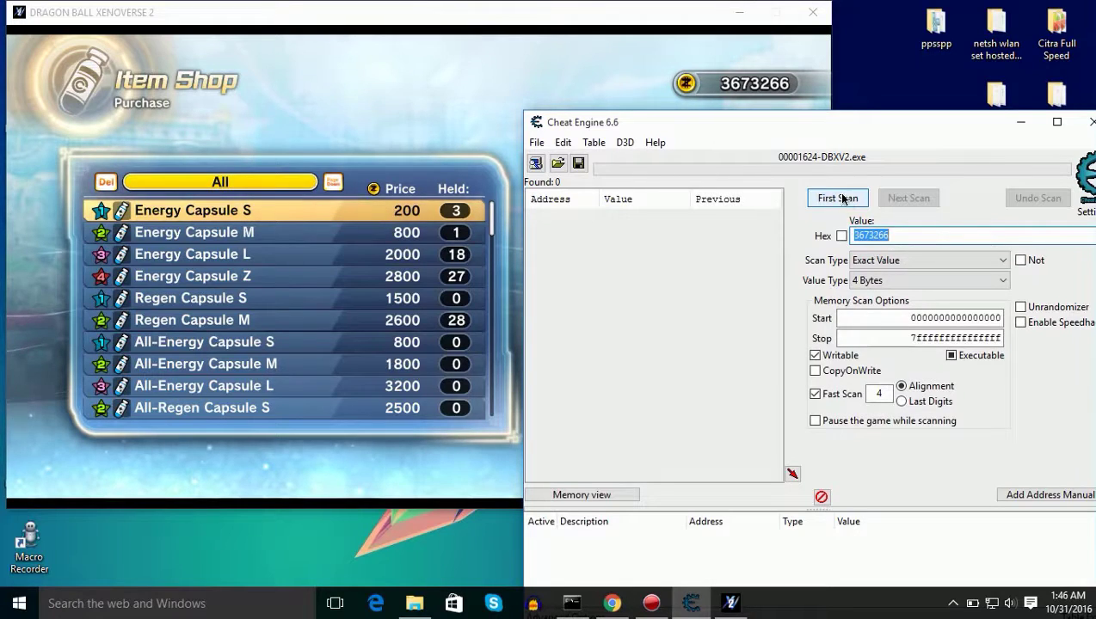
{"action": "left_click", "coordinate": [839, 198]}
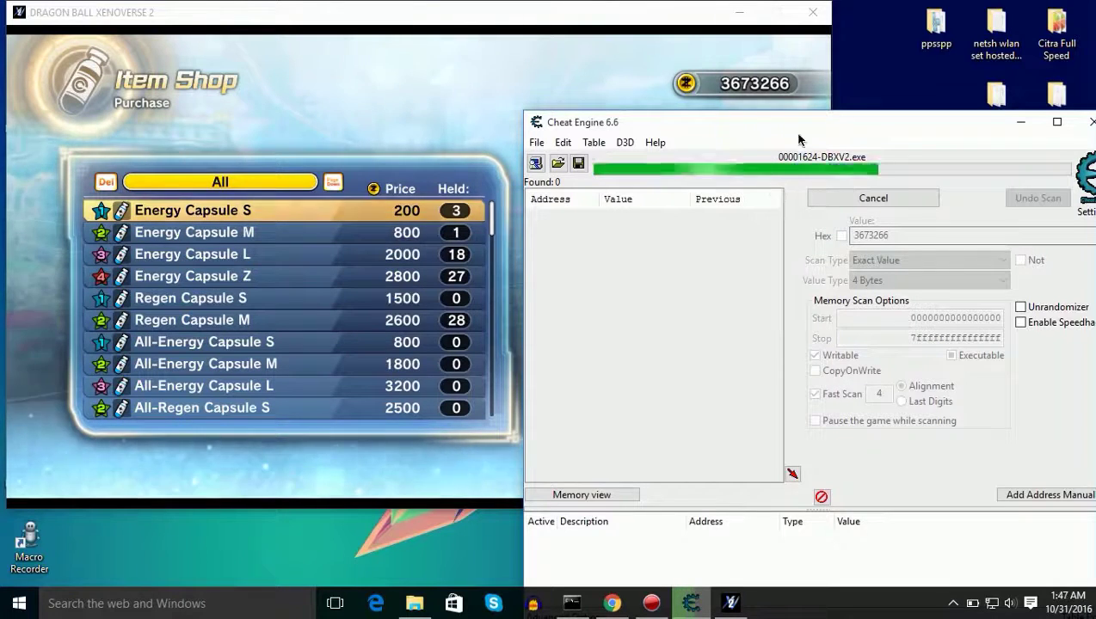
{"action": "left_click_drag", "start_coordinate": [809, 142], "coordinate": [781, 128]}
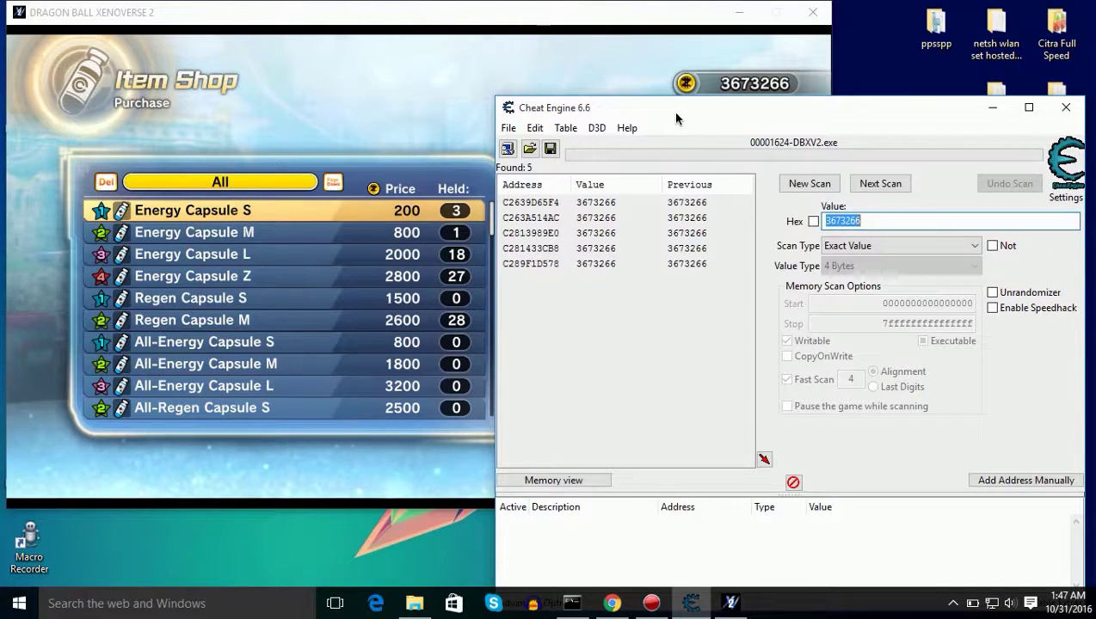
{"action": "left_click_drag", "start_coordinate": [646, 116], "coordinate": [678, 125]}
Switch to the game and purchase one Energy Capsule S for 200 Zeni.
{"action": "key", "text": "alt+Tab"}
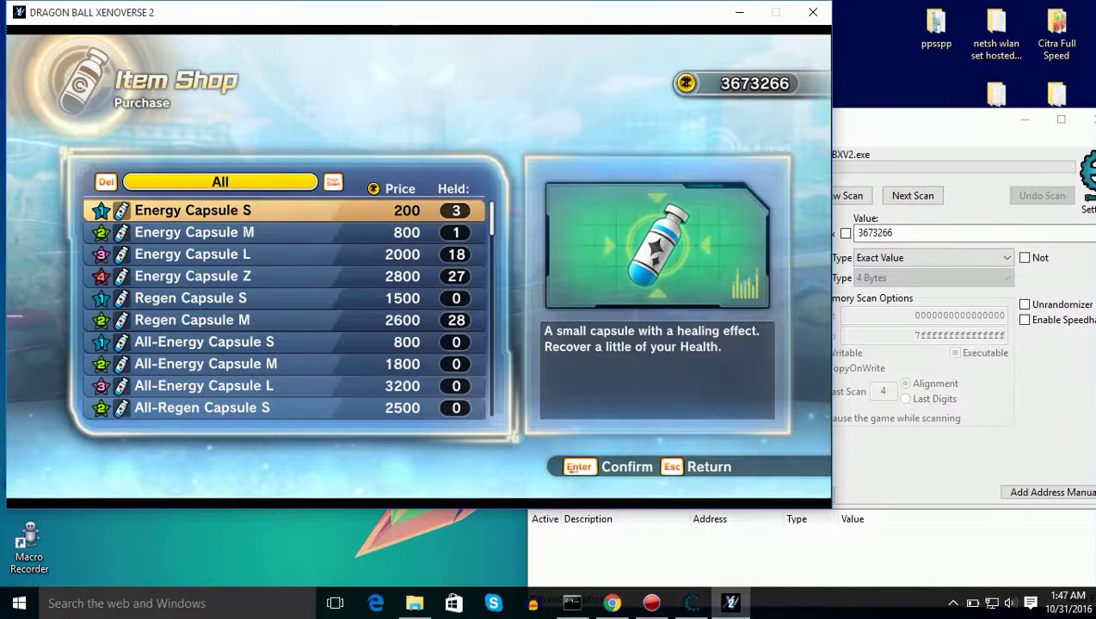
{"action": "key", "text": "Down"}
{"action": "key", "text": "Down"}
{"action": "key", "text": "Down"}
{"action": "key", "text": "Up"}
{"action": "key", "text": "Up"}
{"action": "key", "text": "Up"}
{"action": "key", "text": "Down"}
{"action": "key", "text": "Up"}
{"action": "key", "text": "Return"}
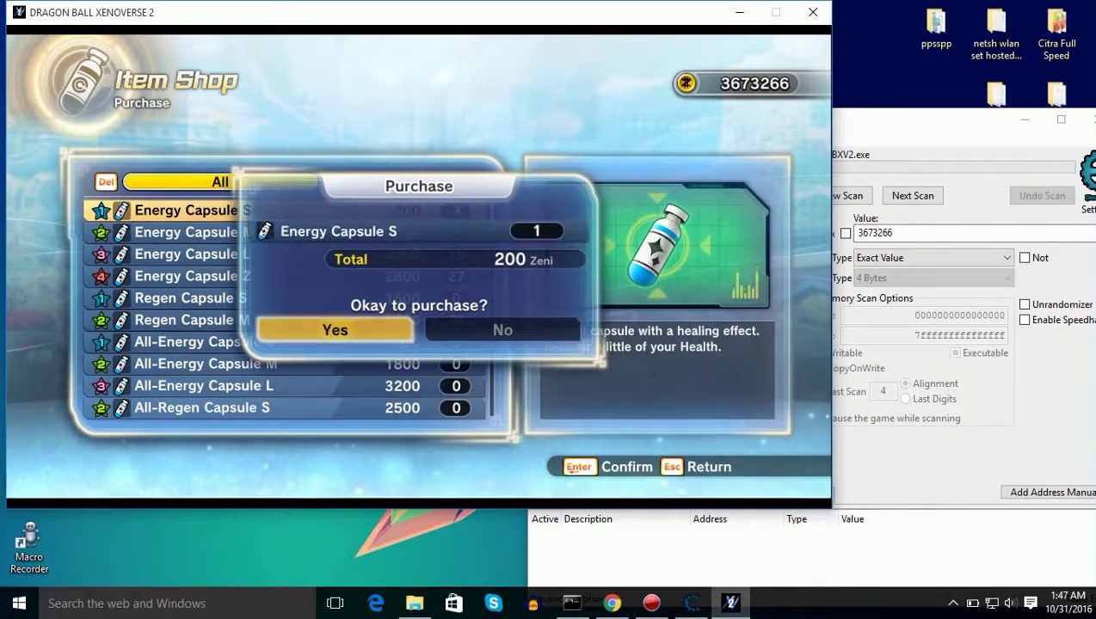
{"action": "key", "text": "Return"}
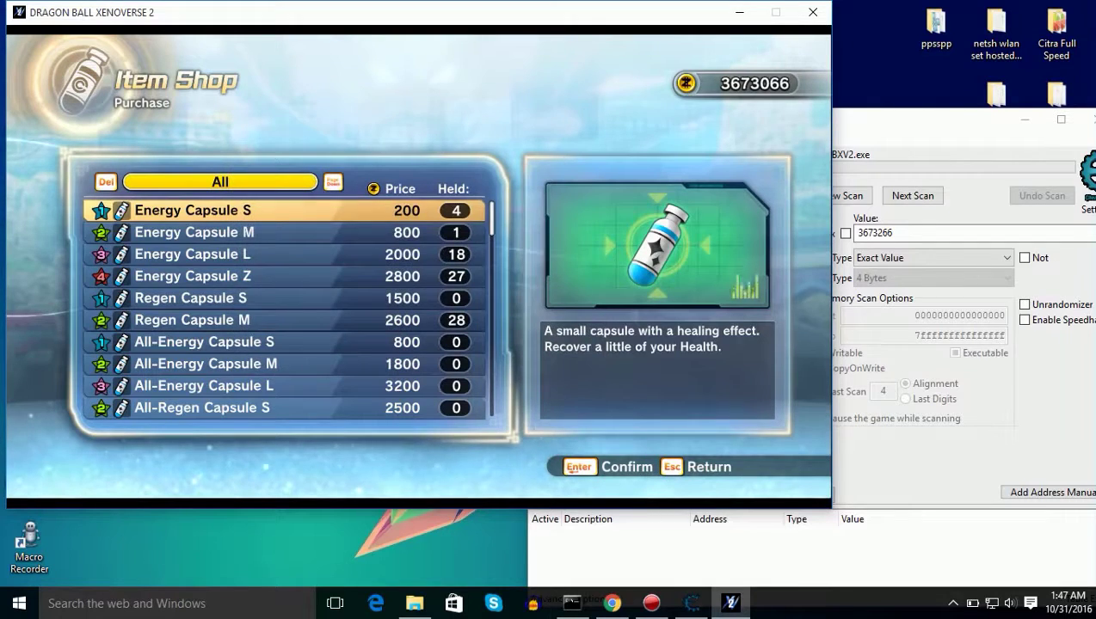
Switch to Cheat Engine and narrow the results with a next scan for the exact Zeni value 3673066.
{"action": "key", "text": "alt+Tab"}
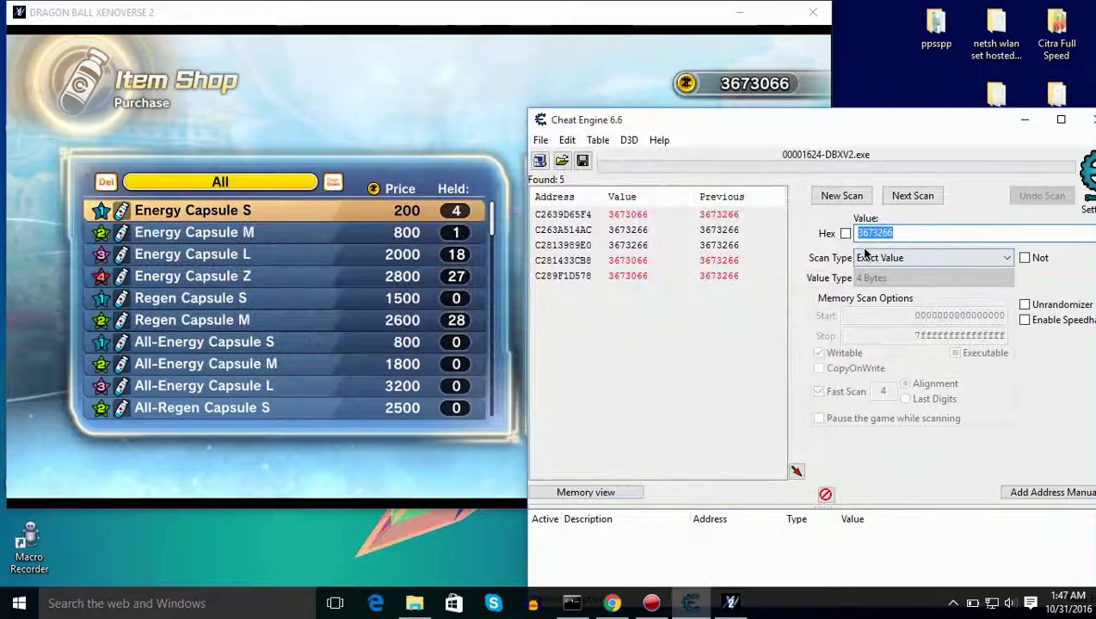
{"action": "key", "text": "BackSpace"}
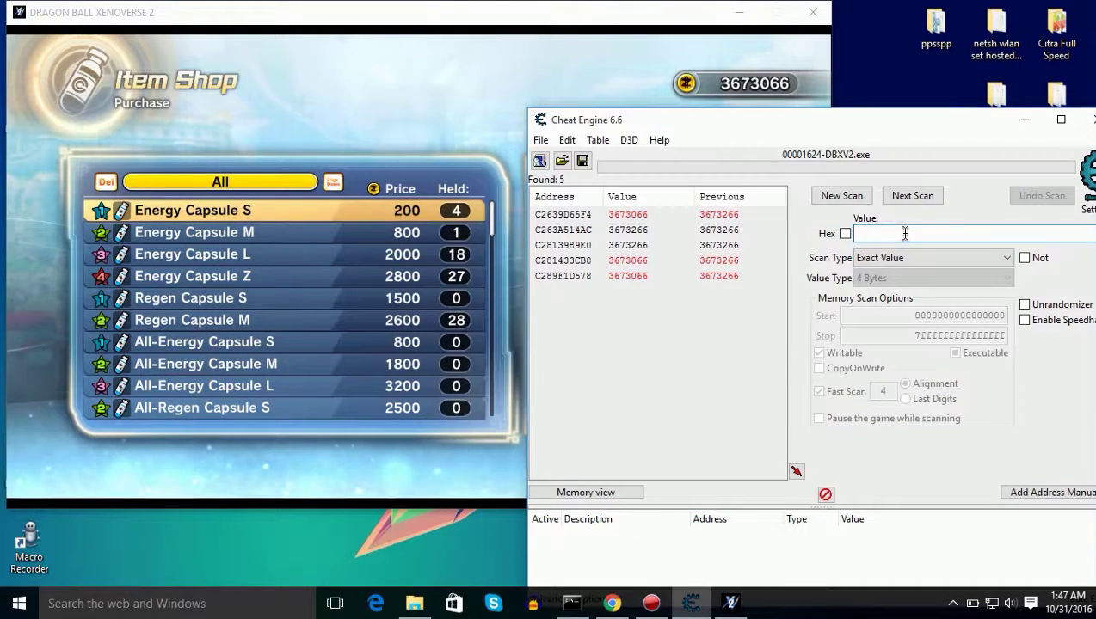
{"action": "type", "text": "36"}
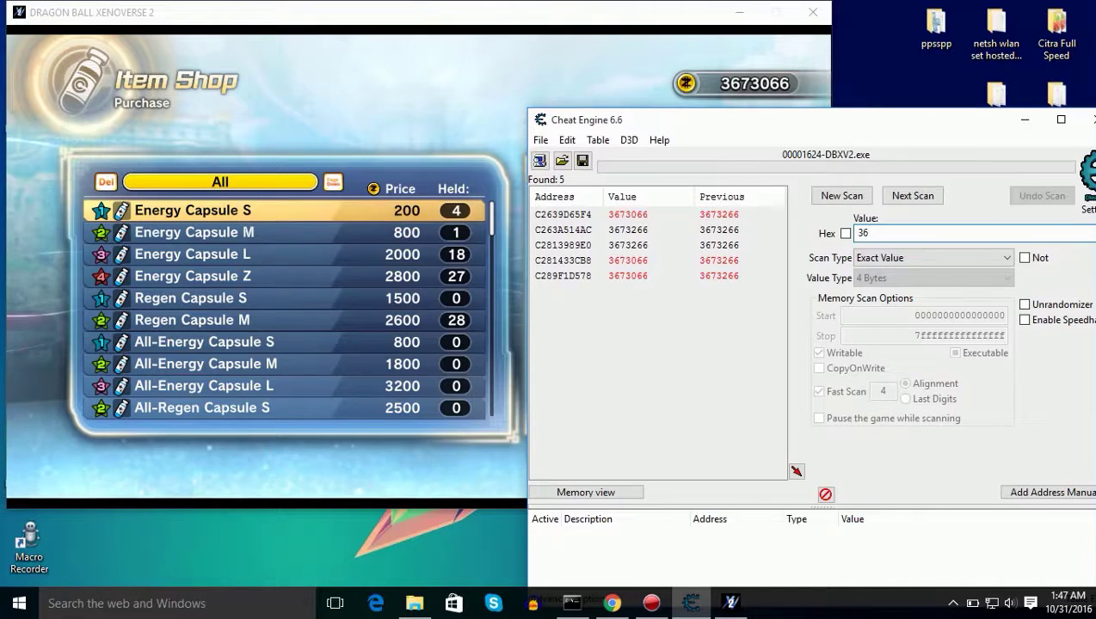
{"action": "type", "text": "730"}
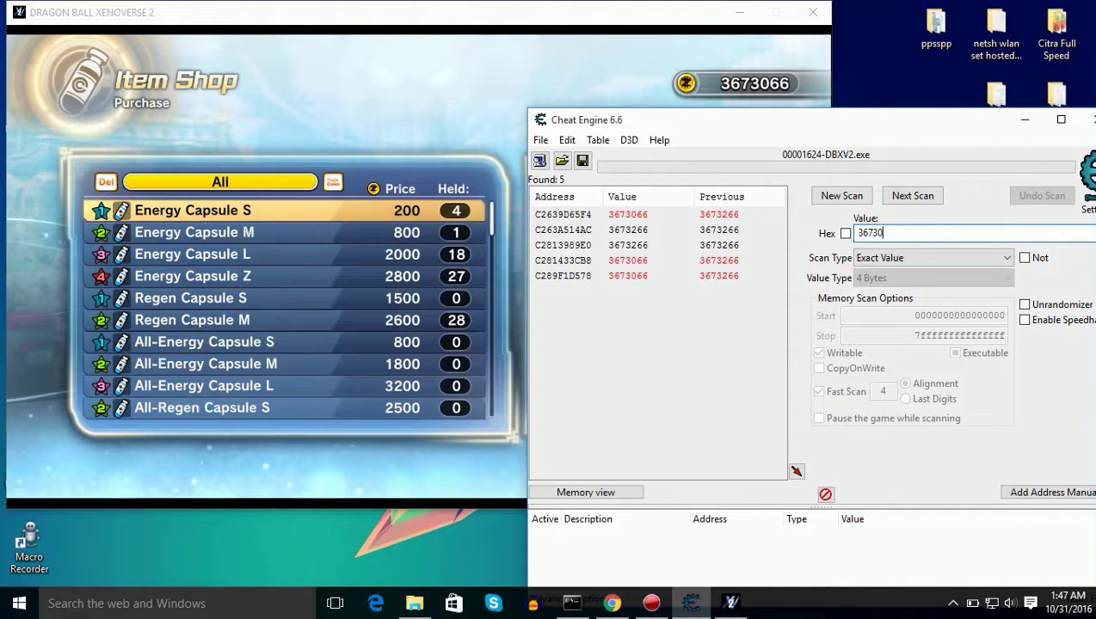
{"action": "type", "text": "66"}
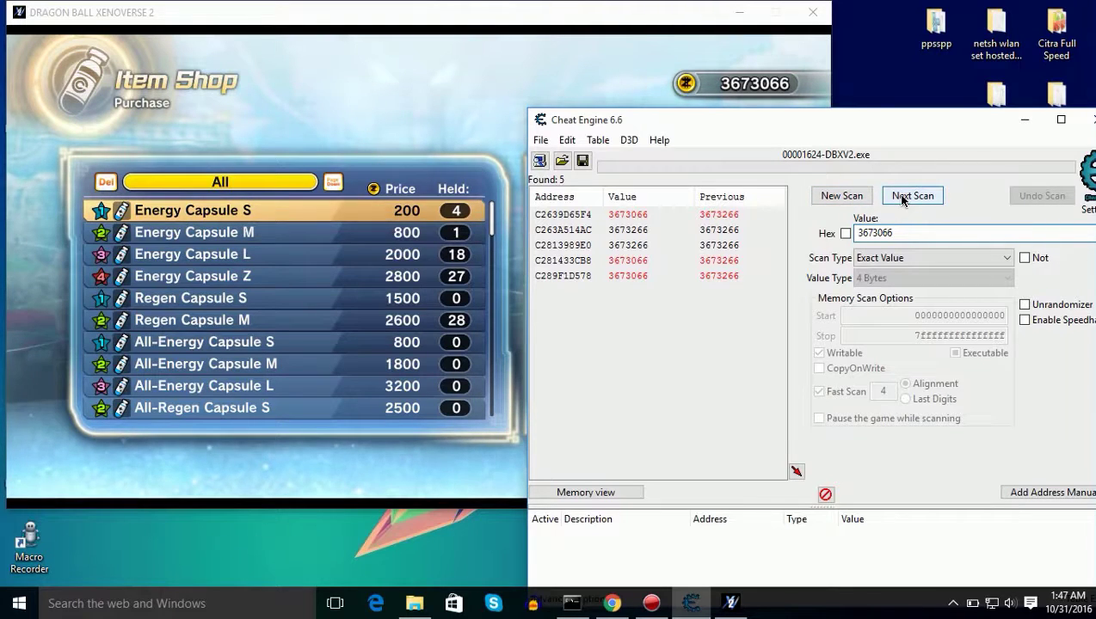
{"action": "left_click", "coordinate": [901, 197]}
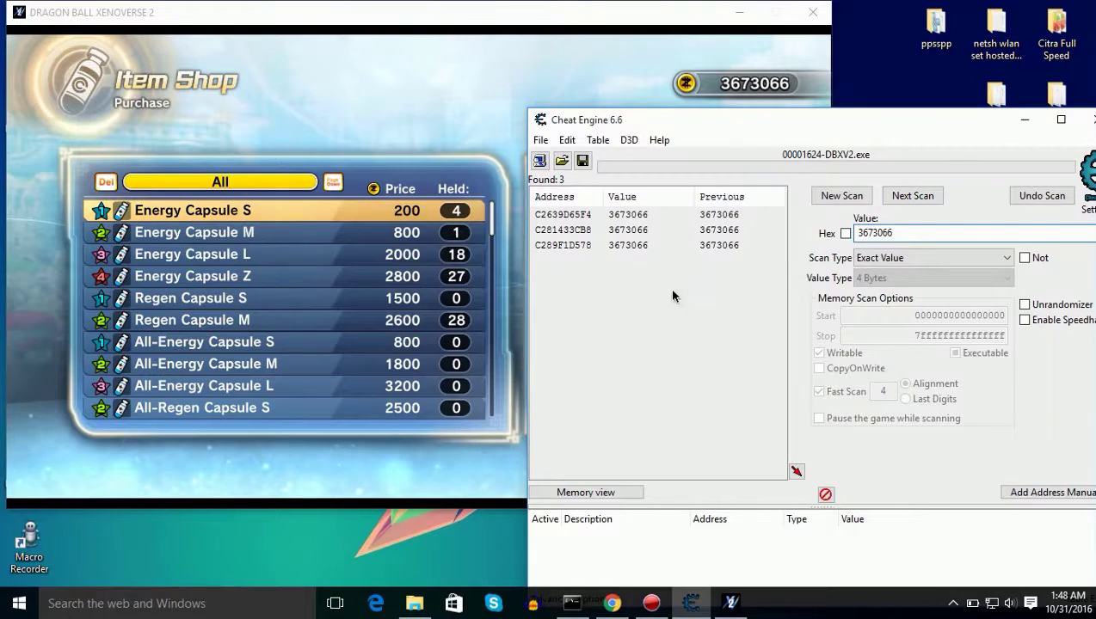
Select all three found addresses holding 3673066 and add them to the address list.
{"action": "left_click_drag", "start_coordinate": [674, 296], "coordinate": [655, 215]}
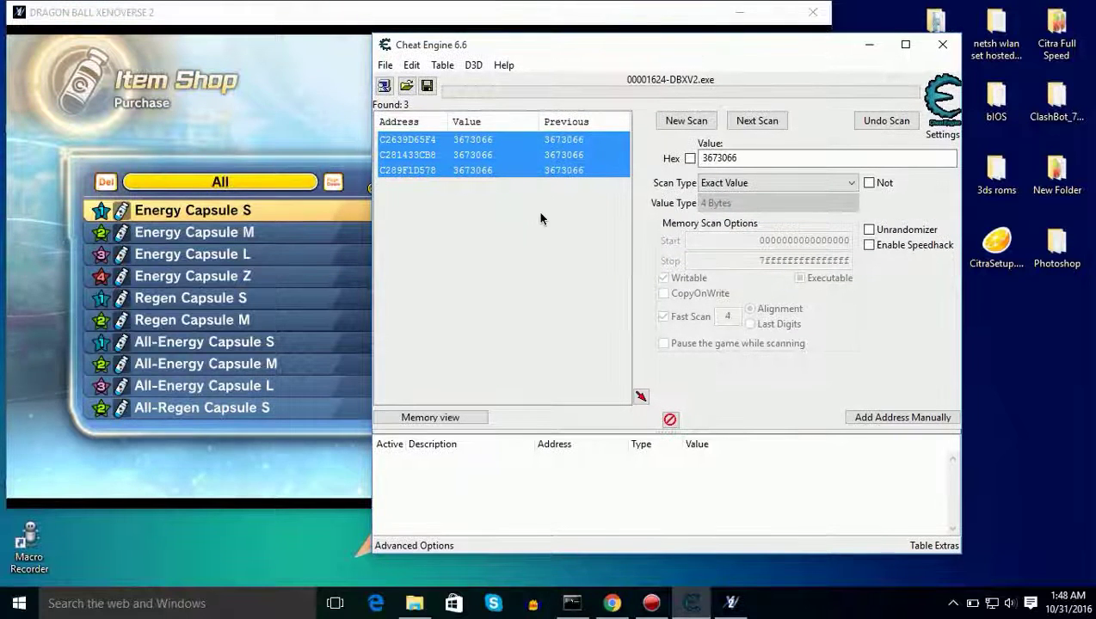
{"action": "left_click_drag", "start_coordinate": [540, 218], "coordinate": [553, 196]}
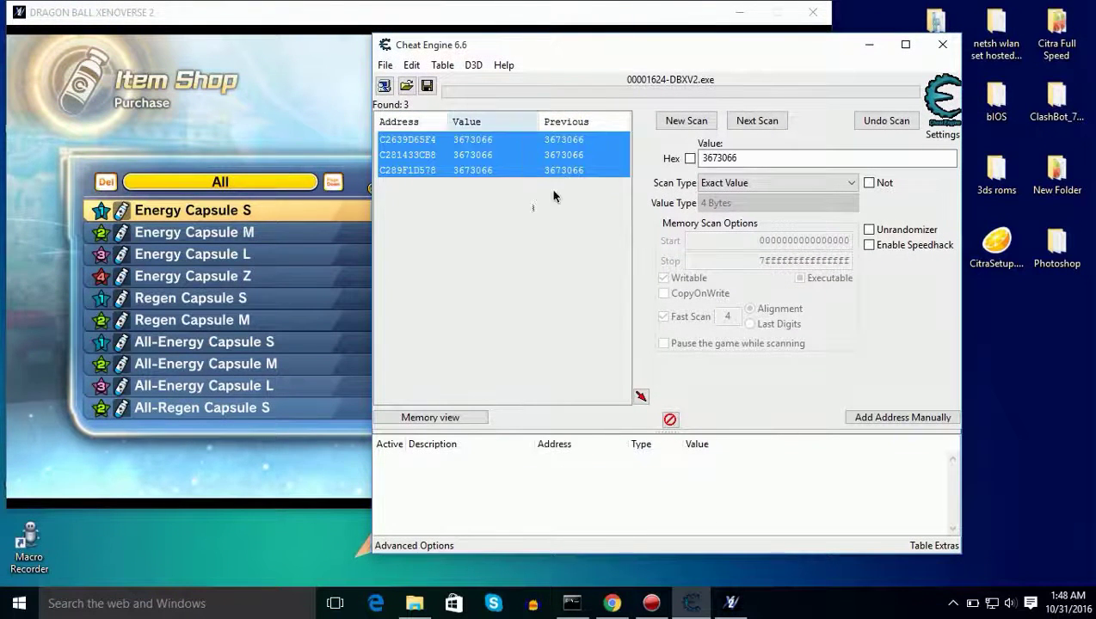
{"action": "left_click", "coordinate": [641, 398]}
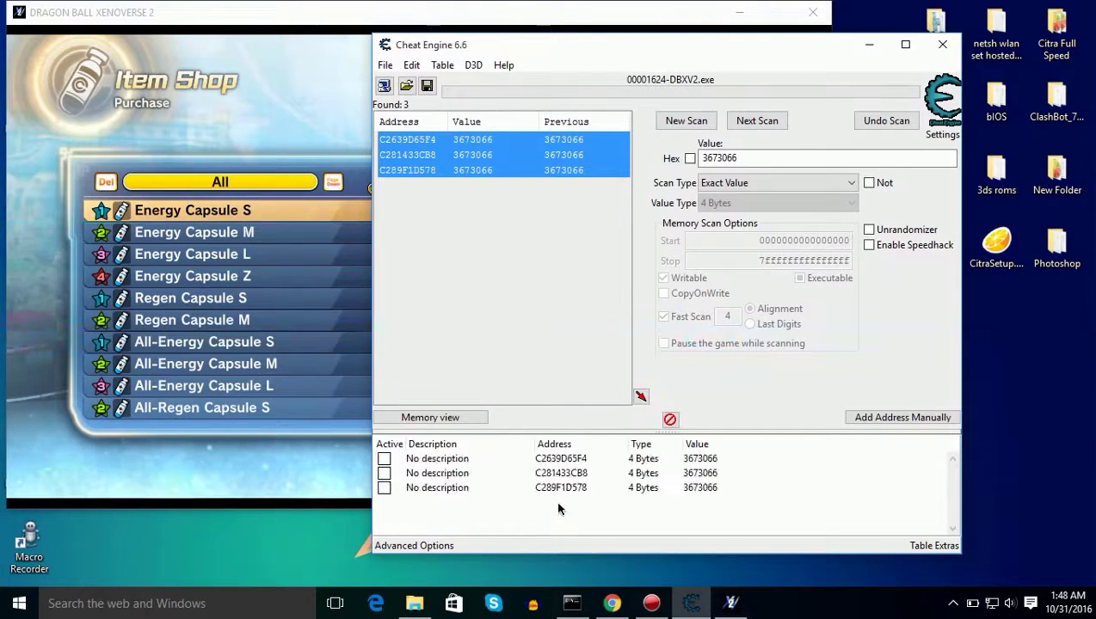
Activate all three entries in the address list to freeze their values.
{"action": "left_click", "coordinate": [548, 461]}
{"action": "left_click", "coordinate": [383, 460]}
{"action": "left_click", "coordinate": [384, 473]}
{"action": "left_click", "coordinate": [383, 487]}
Select all three entries in the address list and change their value to 9999999.
{"action": "left_click", "coordinate": [700, 461]}
{"action": "left_click", "coordinate": [677, 504]}
{"action": "left_click", "coordinate": [698, 460]}
{"action": "key", "text": "ctrl+a"}
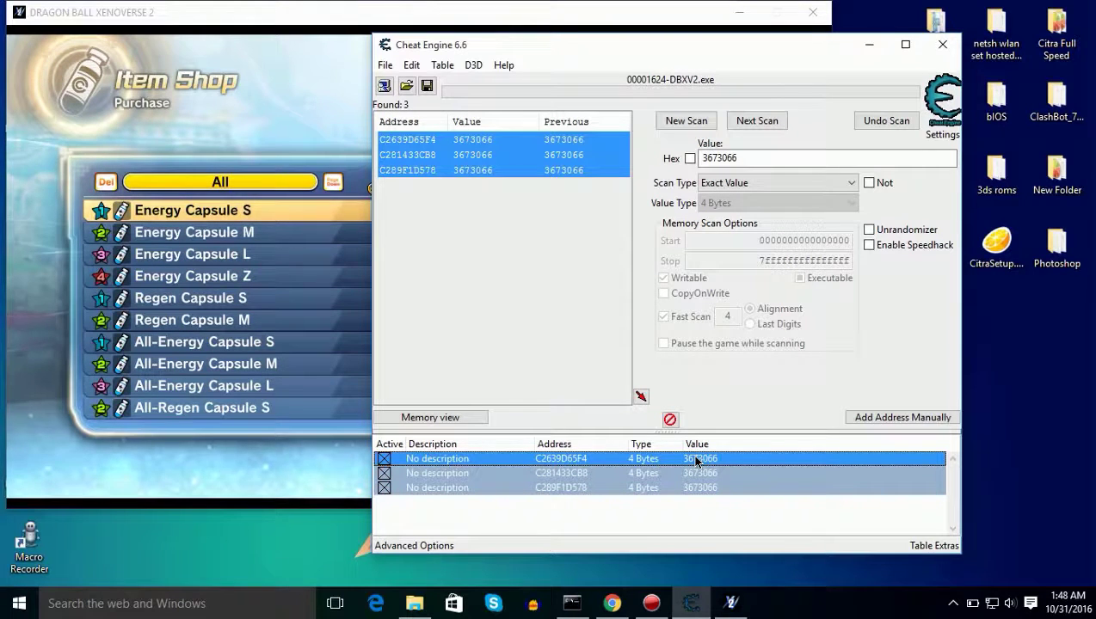
{"action": "double_click", "coordinate": [697, 460]}
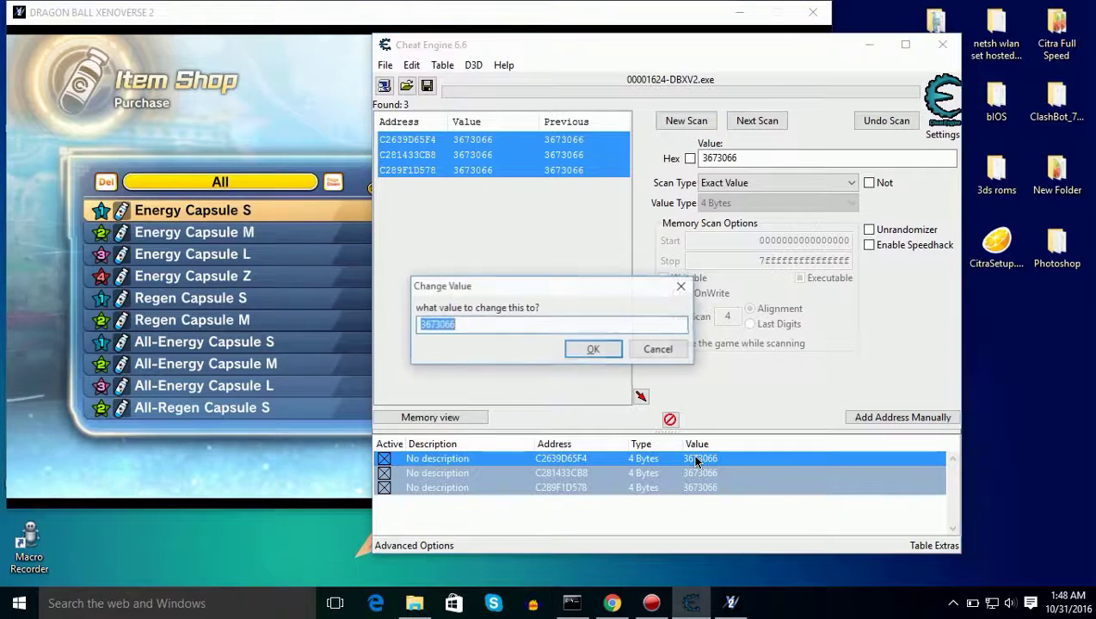
{"action": "double_click", "coordinate": [464, 325]}
{"action": "key", "text": "BackSpace"}
{"action": "type", "text": "99"}
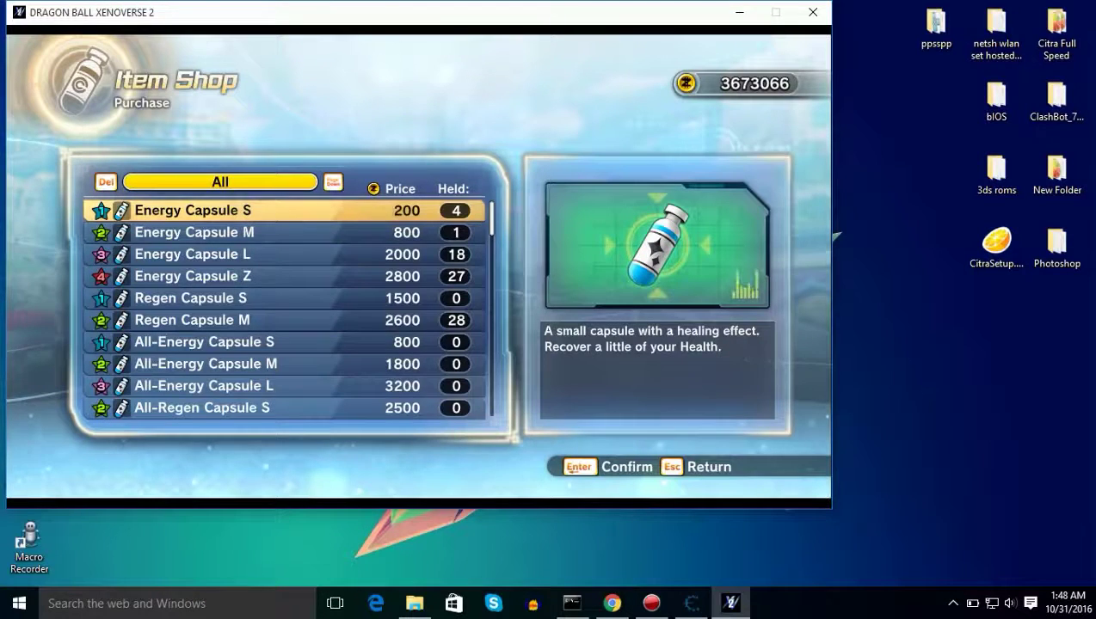
Switch to the game and purchase two Energy Capsule S for 400 Zeni.
{"action": "key", "text": "Return"}
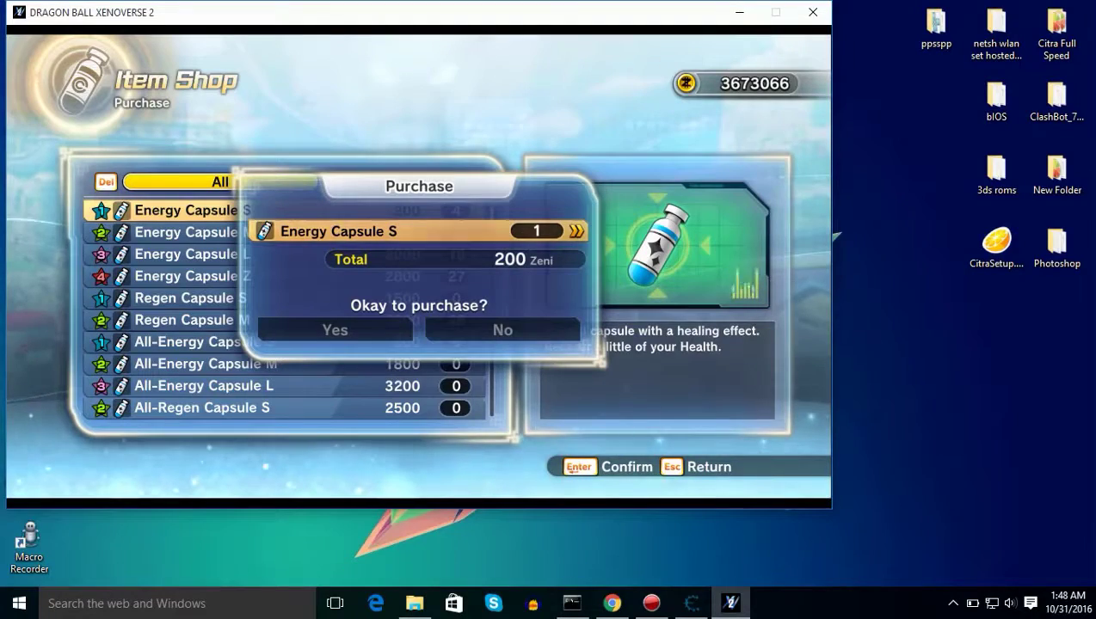
{"action": "key", "text": "Right"}
{"action": "key", "text": "Return"}
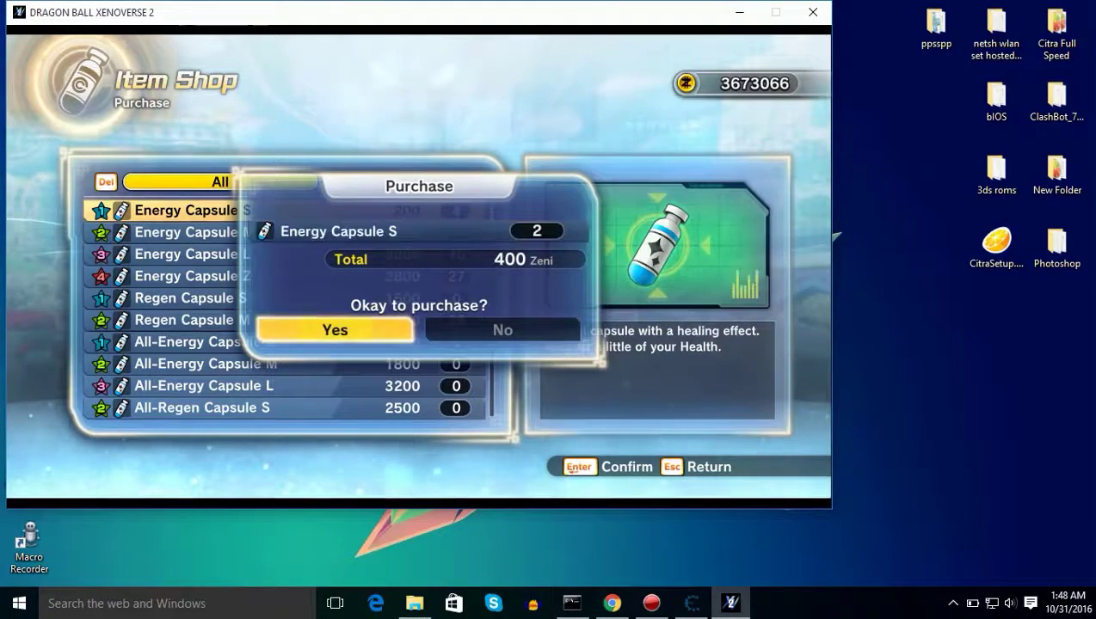
{"action": "key", "text": "Return"}
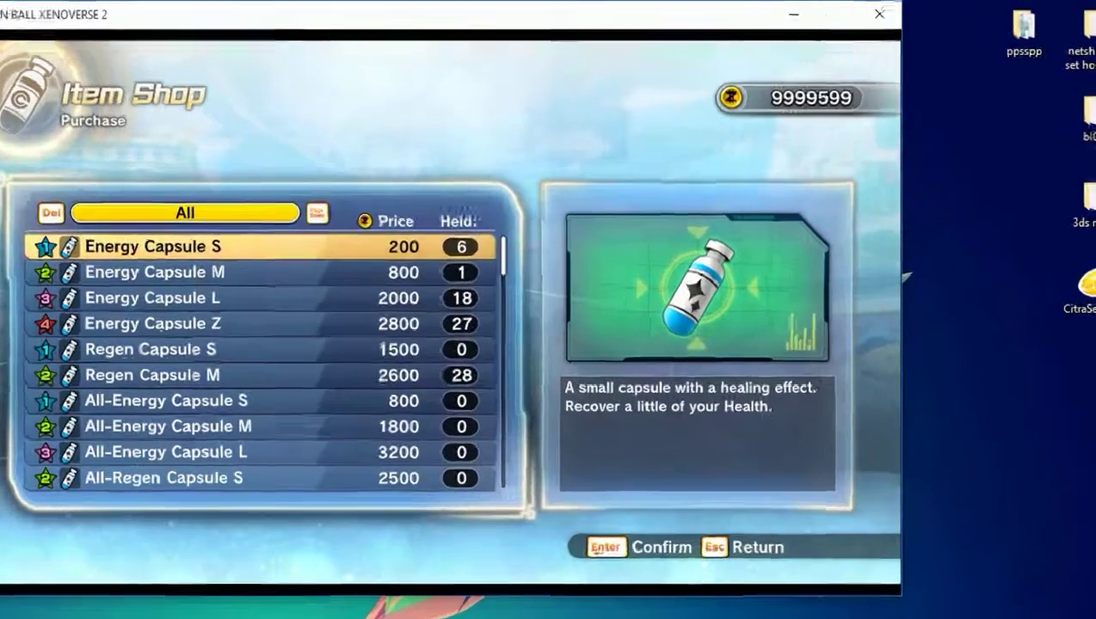
Purchase several Energy Capsule L from the Item Shop.
{"action": "key", "text": "Down"}
{"action": "key", "text": "Down"}
{"action": "key", "text": "Return"}
{"action": "key", "text": "Right"}
{"action": "key", "text": "Right"}
{"action": "key", "text": "Right"}
{"action": "key", "text": "Right"}
{"action": "key", "text": "Return"}
{"action": "key", "text": "Return"}
Purchase five Regen Capsule S at 1500 Zeni each.
{"action": "key", "text": "Down"}
{"action": "key", "text": "Down"}
{"action": "key", "text": "Return"}
{"action": "key", "text": "Right"}
{"action": "key", "text": "Right"}
{"action": "key", "text": "Return"}
{"action": "key", "text": "Return"}
Purchase seven All-Energy Capsule S at 800 Zeni each.
{"action": "key", "text": "Down"}
{"action": "key", "text": "Down"}
{"action": "key", "text": "Return"}
{"action": "key", "text": "Right"}
{"action": "key", "text": "Right"}
{"action": "key", "text": "Right"}
{"action": "key", "text": "Right"}
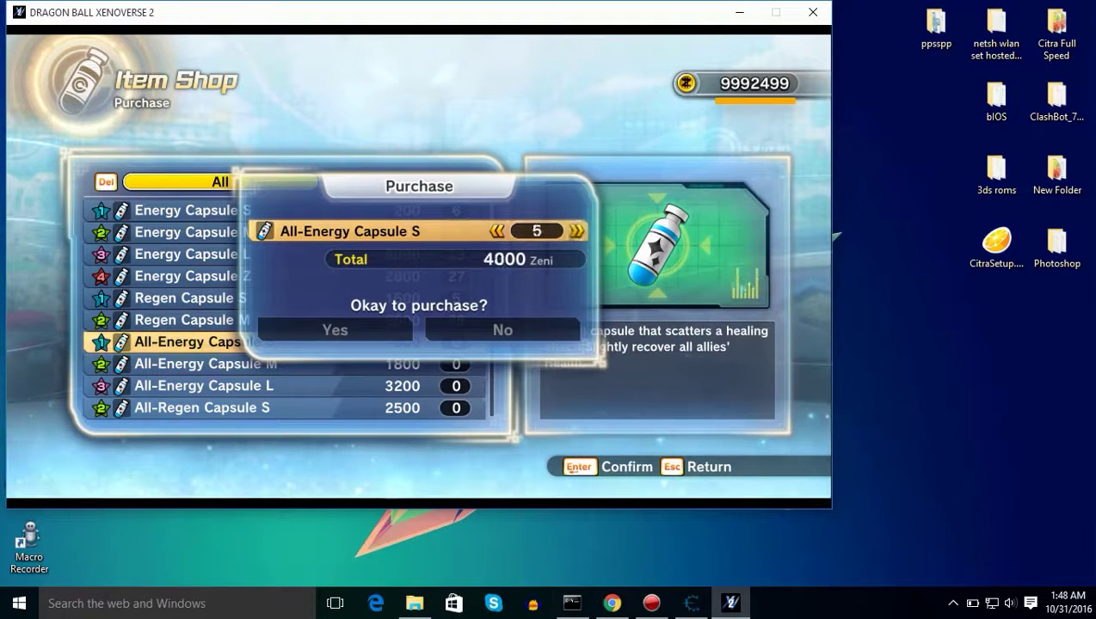
{"action": "key", "text": "Return"}
{"action": "key", "text": "Return"}
Browse the other items in the Item Shop's purchase list, including the All-Regen capsules.
{"action": "key", "text": "Down"}
{"action": "key", "text": "Down"}
{"action": "key", "text": "Down"}
{"action": "key", "text": "Down"}
{"action": "key", "text": "Down"}
{"action": "key", "text": "Up"}
{"action": "key", "text": "Up"}
{"action": "key", "text": "Up"}
{"action": "key", "text": "Up"}
{"action": "key", "text": "Up"}
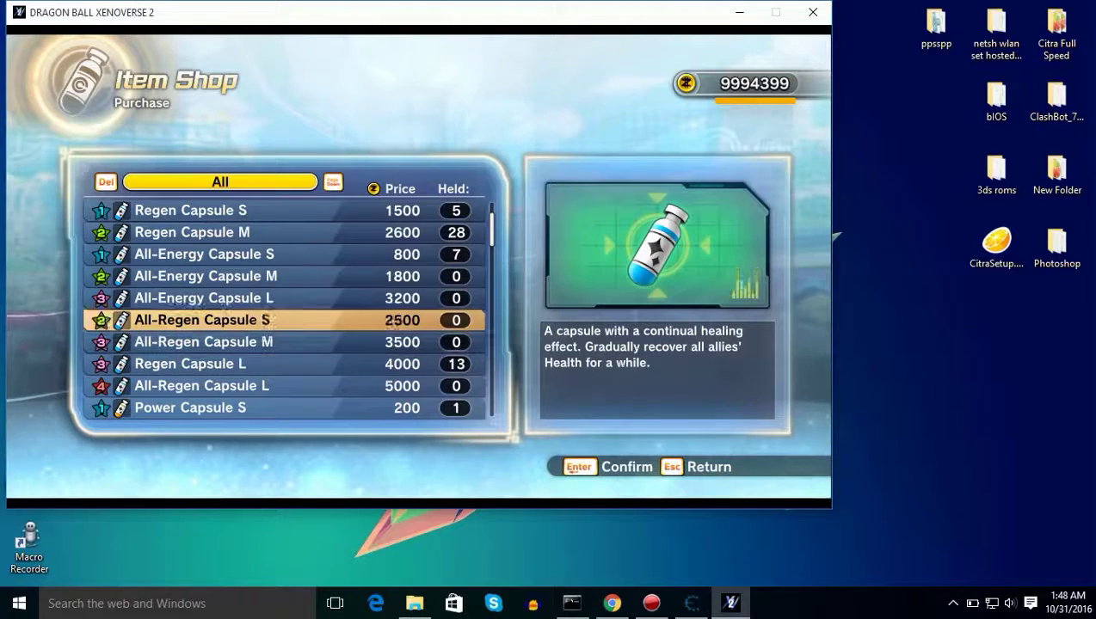
{"action": "key", "text": "Up"}
{"action": "key", "text": "Up"}
{"action": "key", "text": "Up"}
{"action": "key", "text": "Down"}
{"action": "key", "text": "Down"}
{"action": "key", "text": "Down"}
{"action": "key", "text": "Down"}
{"action": "key", "text": "Down"}
{"action": "key", "text": "Down"}
Purchase five "I came to kill you..." Super Souls at 23000 Zeni each.
{"action": "key", "text": "Page_Down"}
{"action": "key", "text": "Down"}
{"action": "key", "text": "Down"}
{"action": "key", "text": "Up"}
{"action": "key", "text": "Up"}
{"action": "key", "text": "Return"}
{"action": "key", "text": "Right"}
{"action": "key", "text": "Right"}
{"action": "key", "text": "Right"}
{"action": "key", "text": "Right"}
{"action": "key", "text": "Return"}
{"action": "key", "text": "Return"}
Highlight the "That offer's expired..." Super Soul in the purchase list.
{"action": "key", "text": "Up"}
{"action": "key", "text": "Up"}
{"action": "key", "text": "Up"}
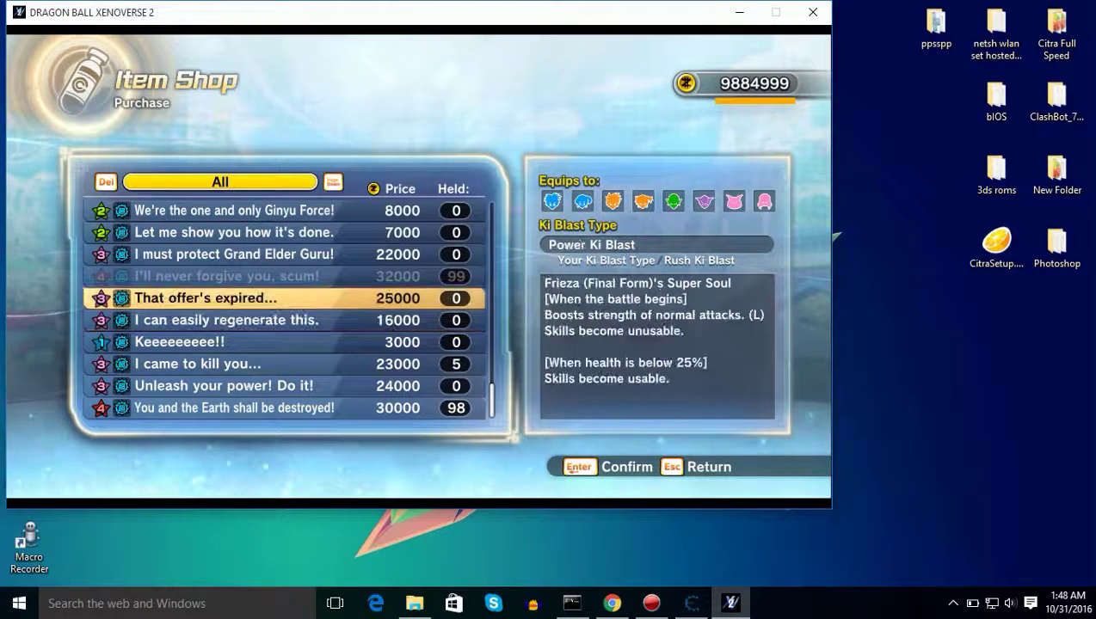